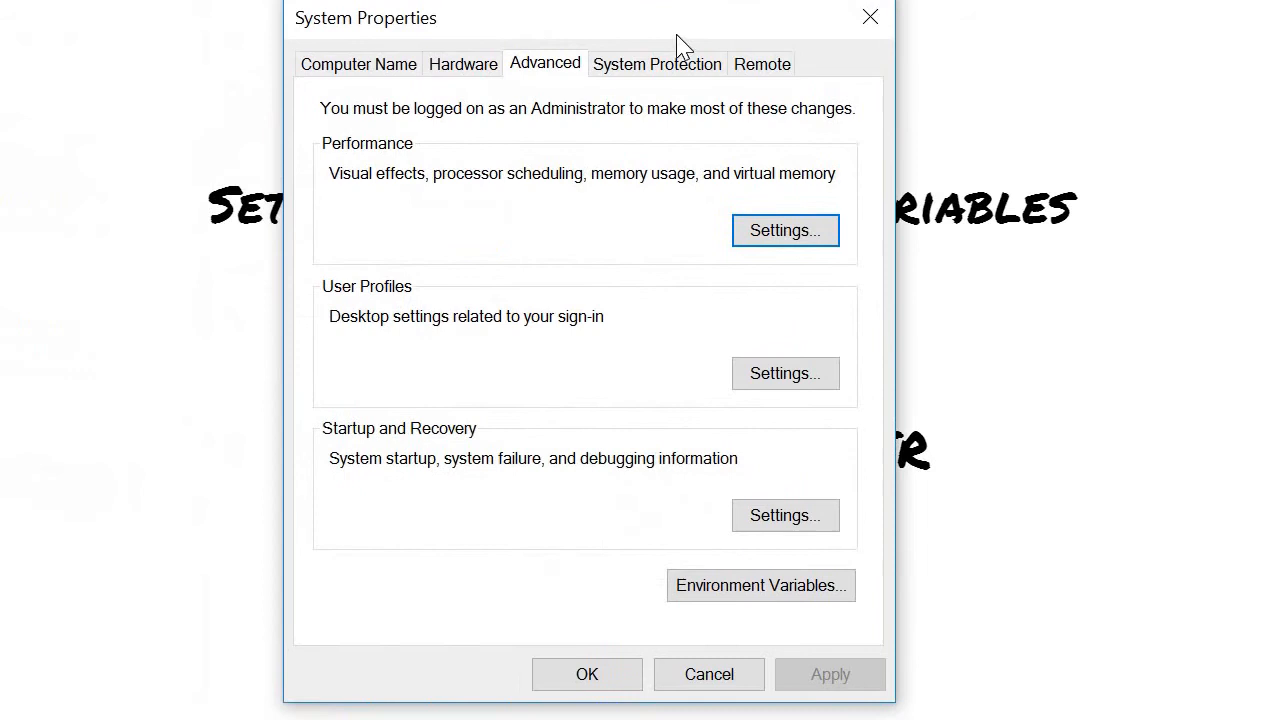
Draft a new user variable OPENCV_DIR in Environment Variables, value pending, and switch to File Explorer
left_click_drag(683, 45, 722, 30)
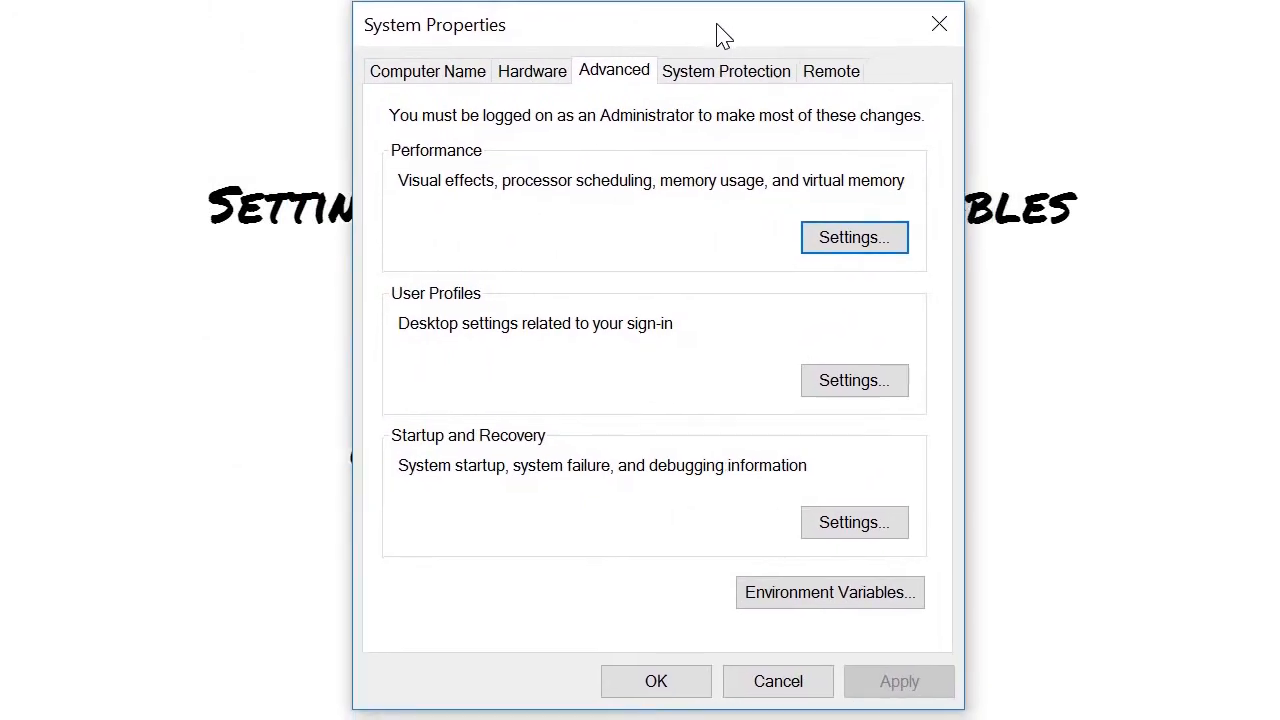
left_click(829, 592)
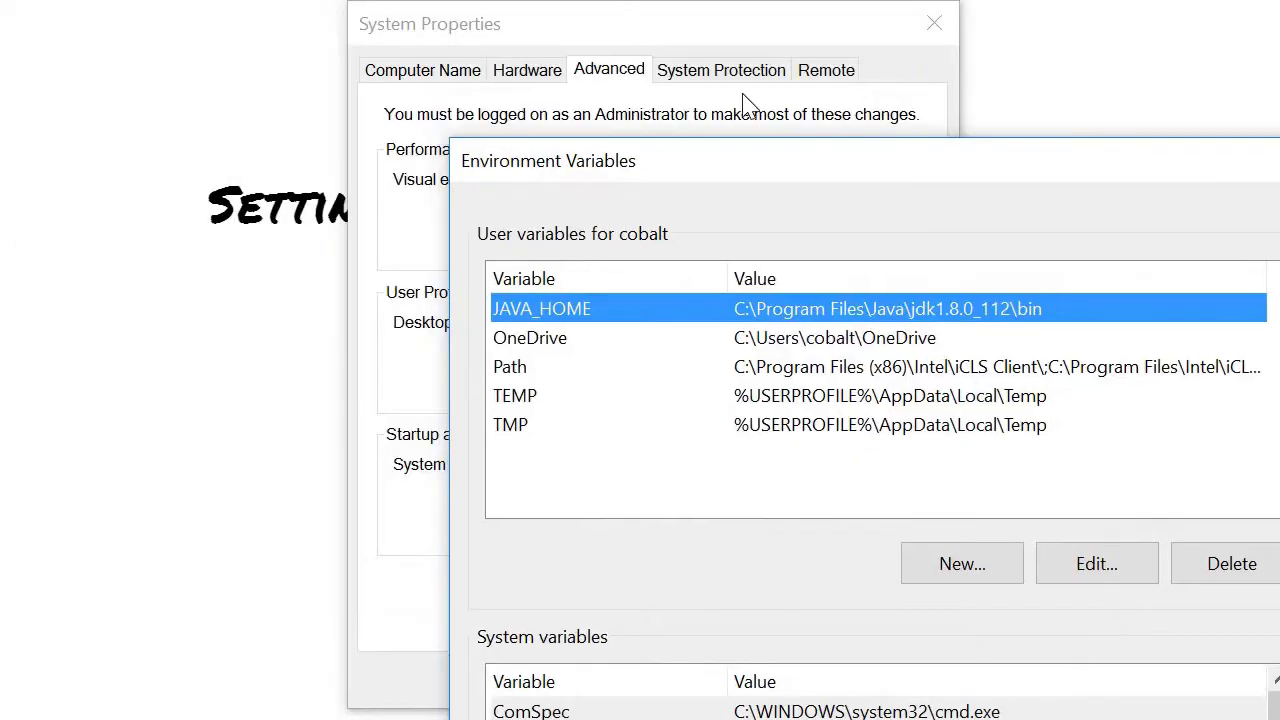
left_click_drag(740, 150, 655, 40)
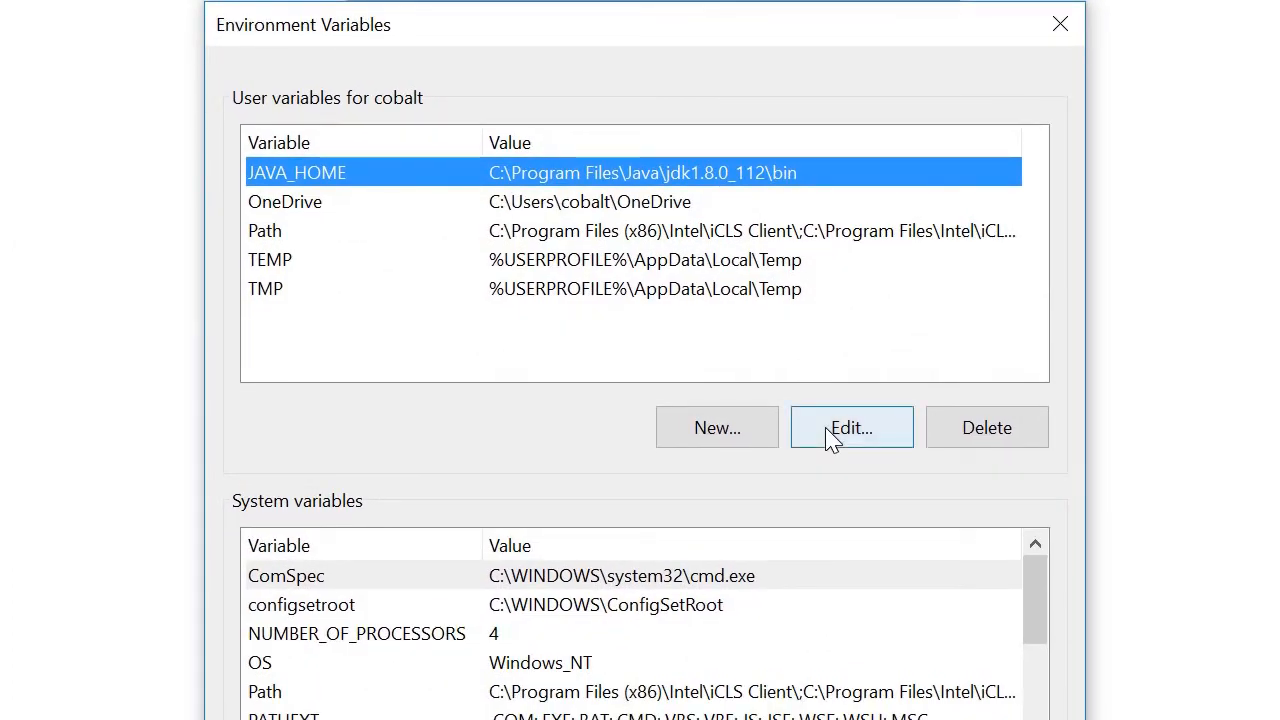
left_click(738, 432)
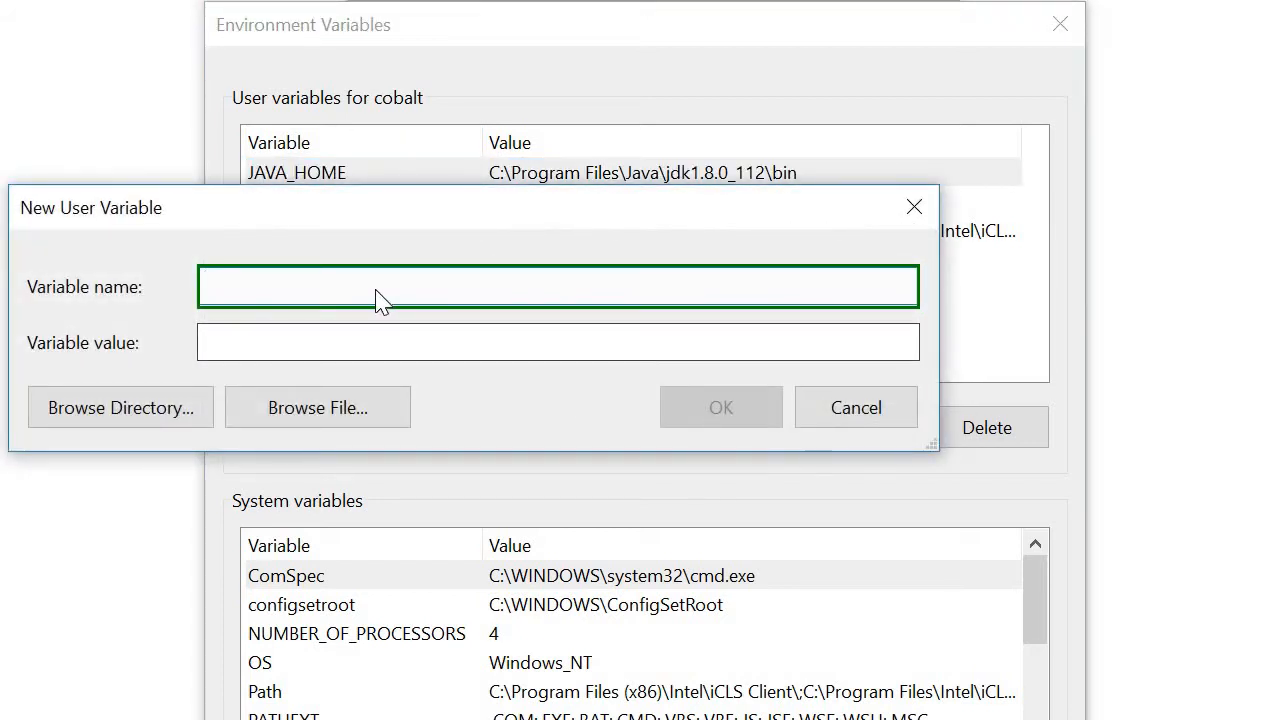
type("OPENCV")
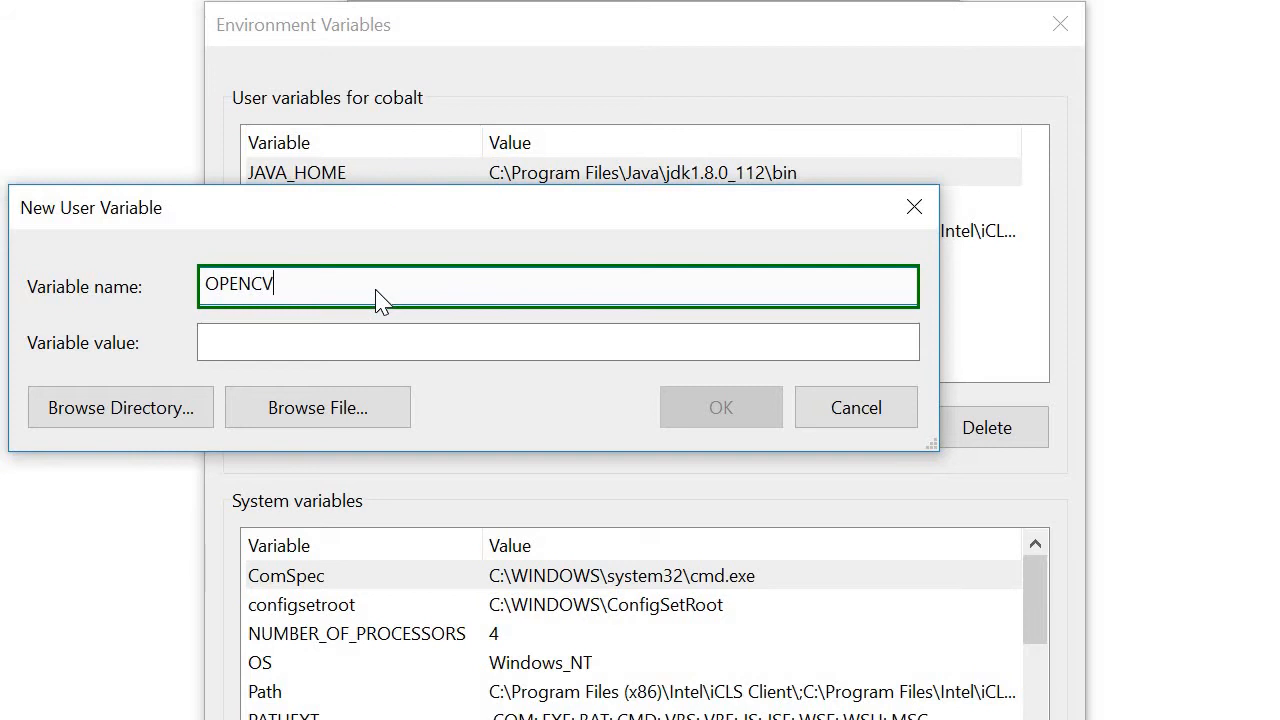
type("_DIR")
left_click(362, 342)
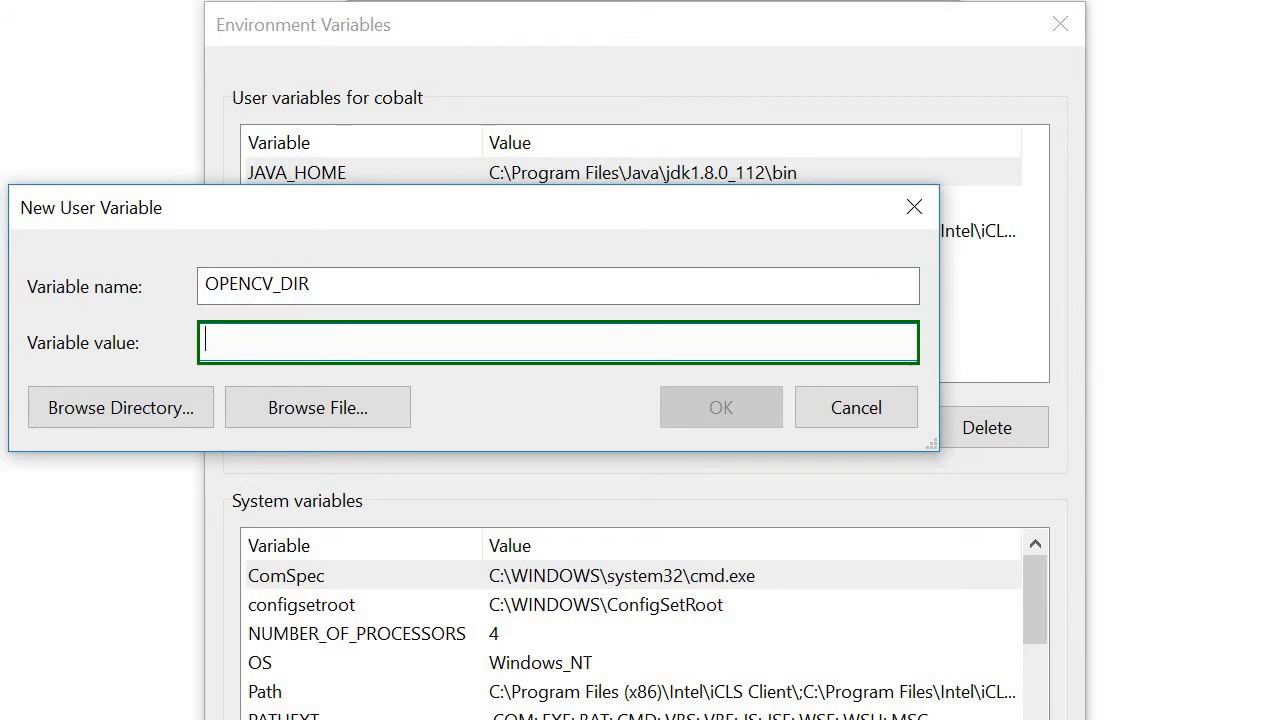
key("alt+Tab")
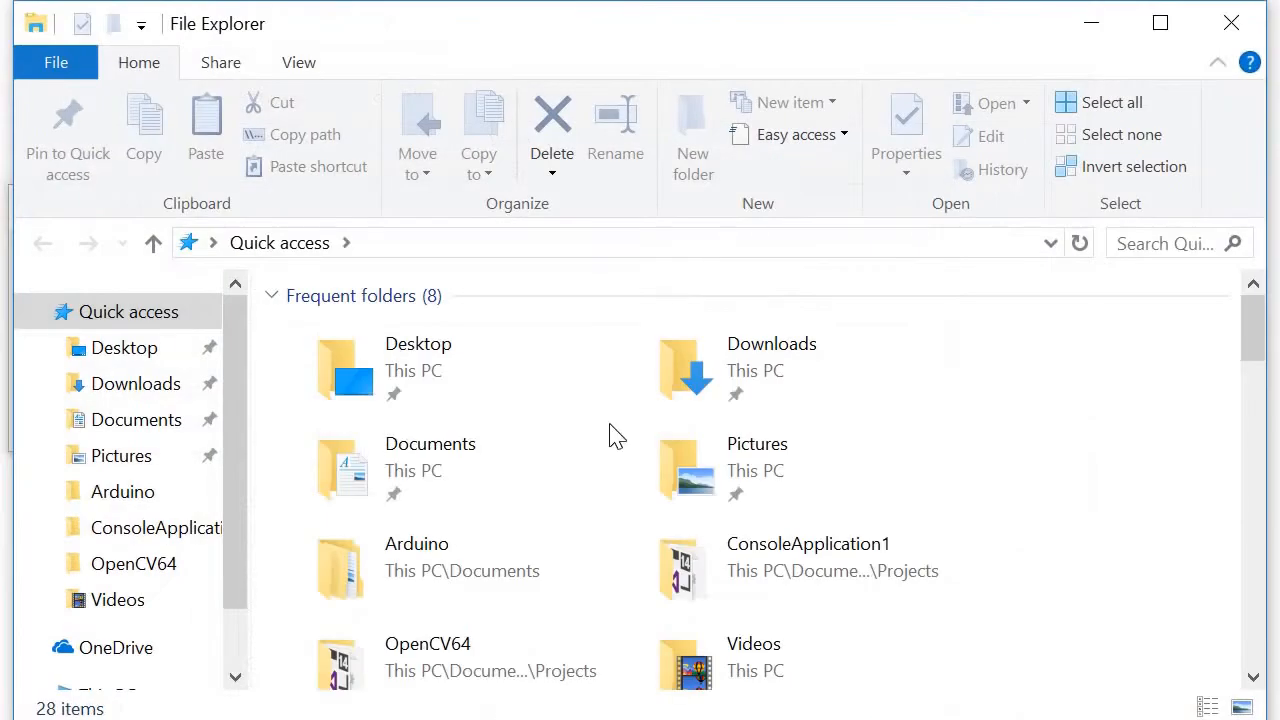
Browse from C: into opencv\build\x64\Release, then back up to the build folder
left_click(407, 250)
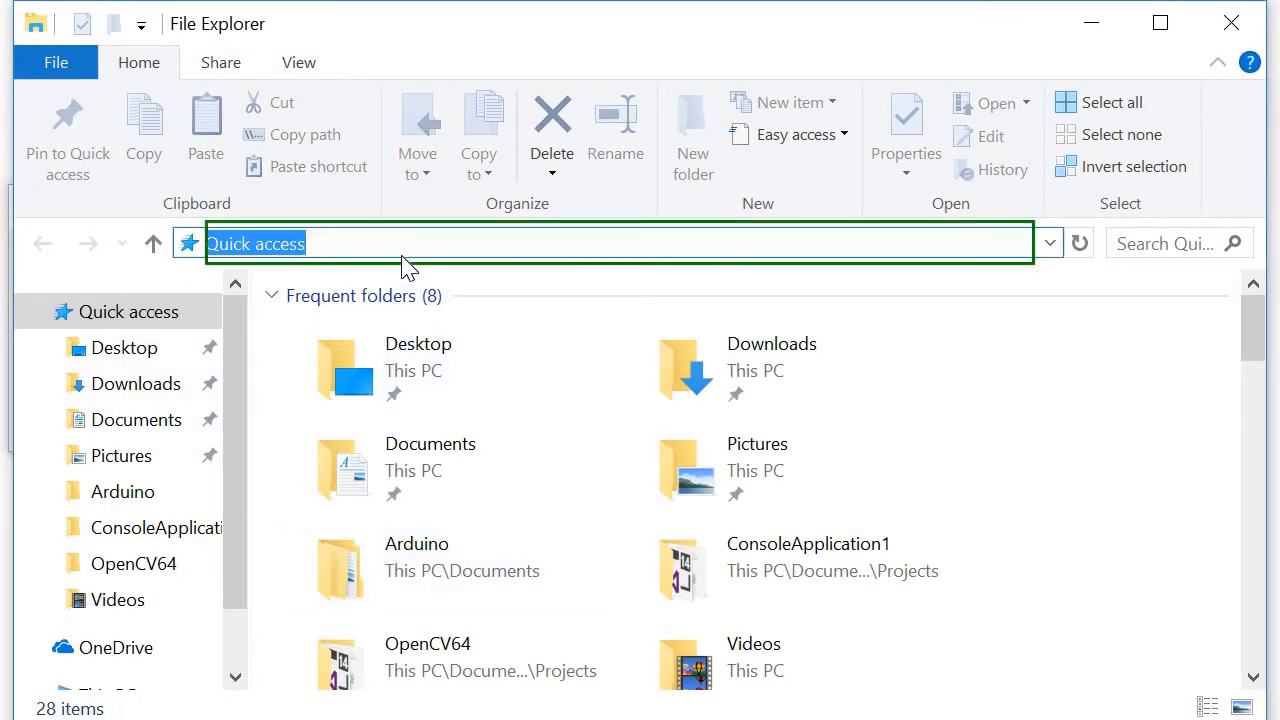
type("c:")
key("Return")
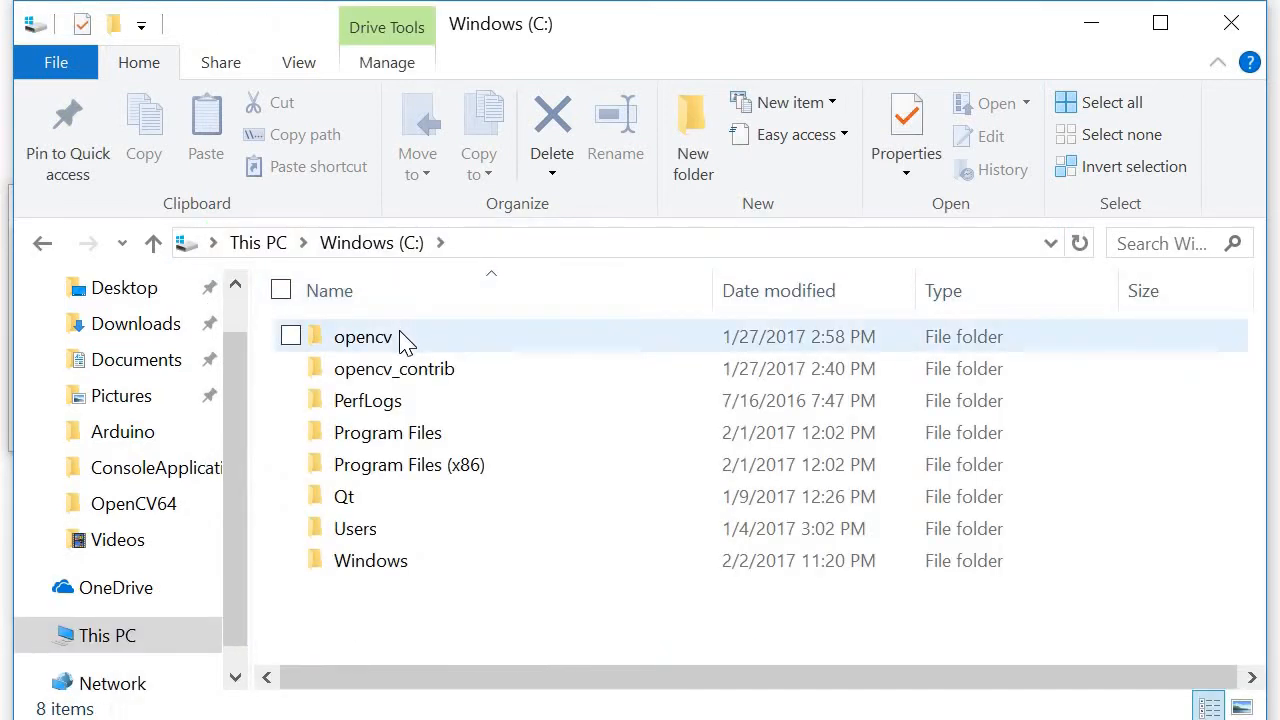
double_click(405, 342)
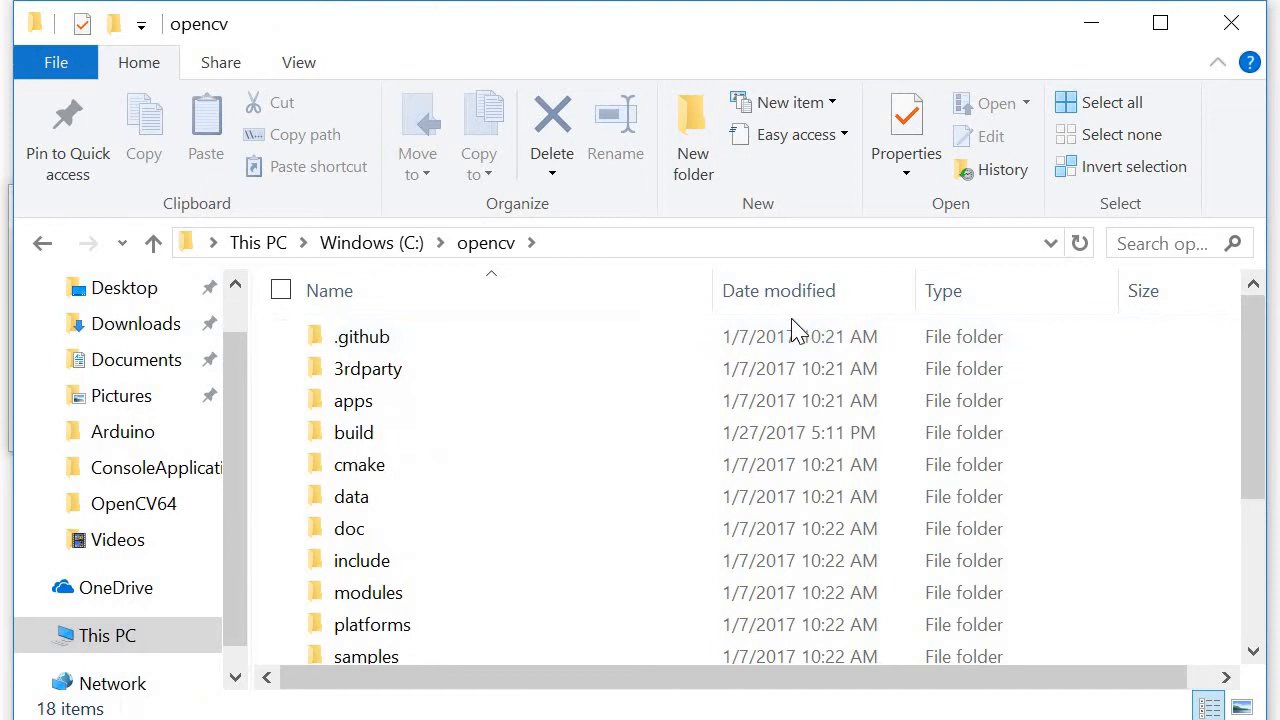
mouse_move(1258, 360)
left_mouse_down()
mouse_move(1270, 410)
mouse_move(1270, 380)
left_mouse_up()
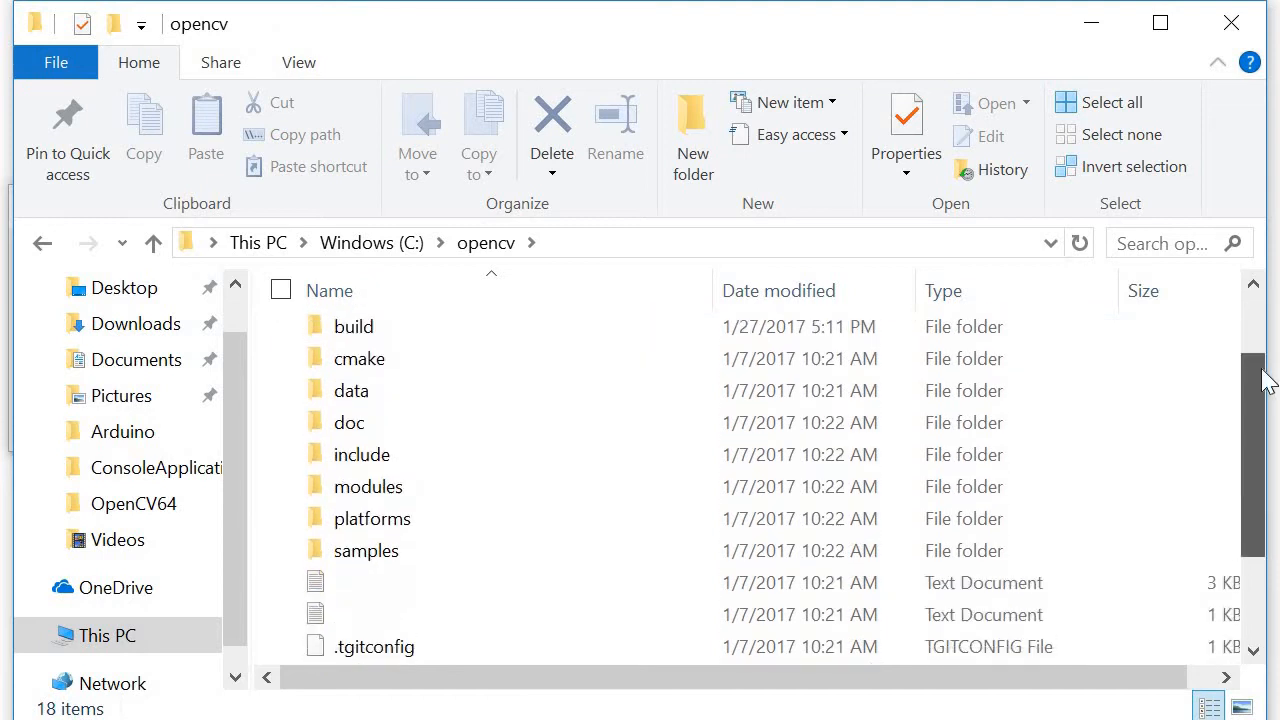
left_click(615, 376)
double_click(615, 376)
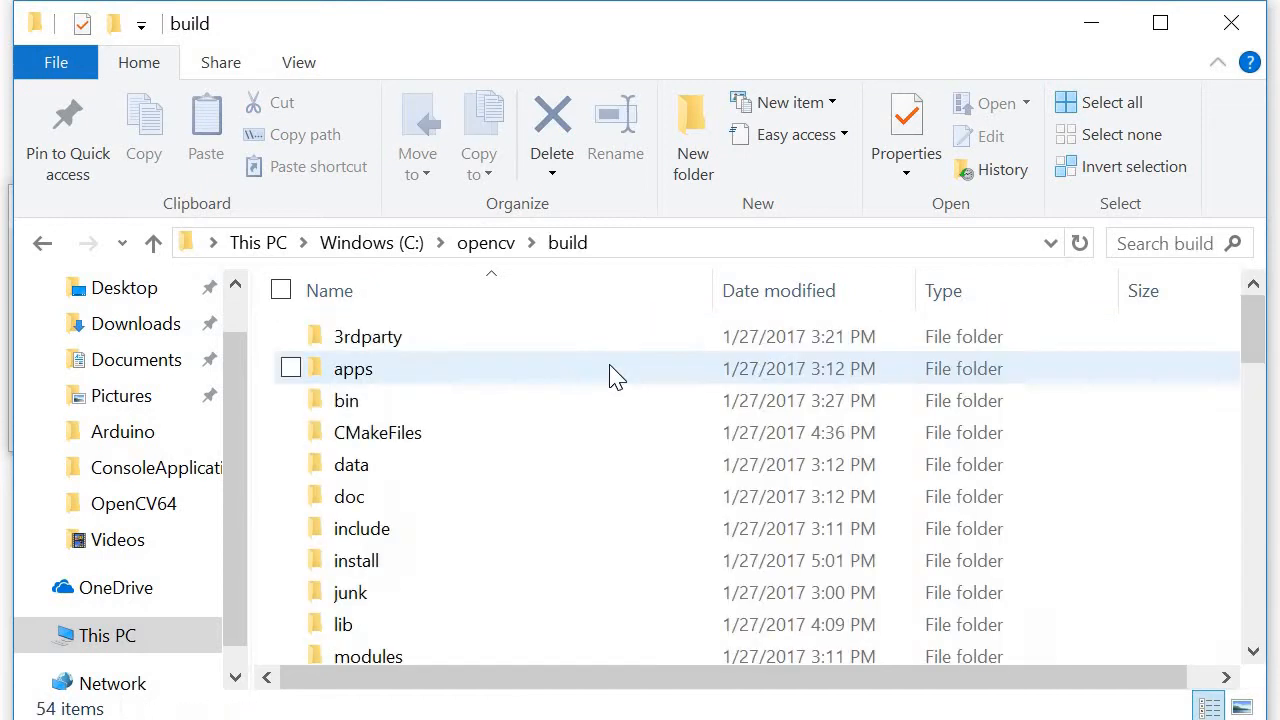
left_click_drag(1253, 325, 1265, 360)
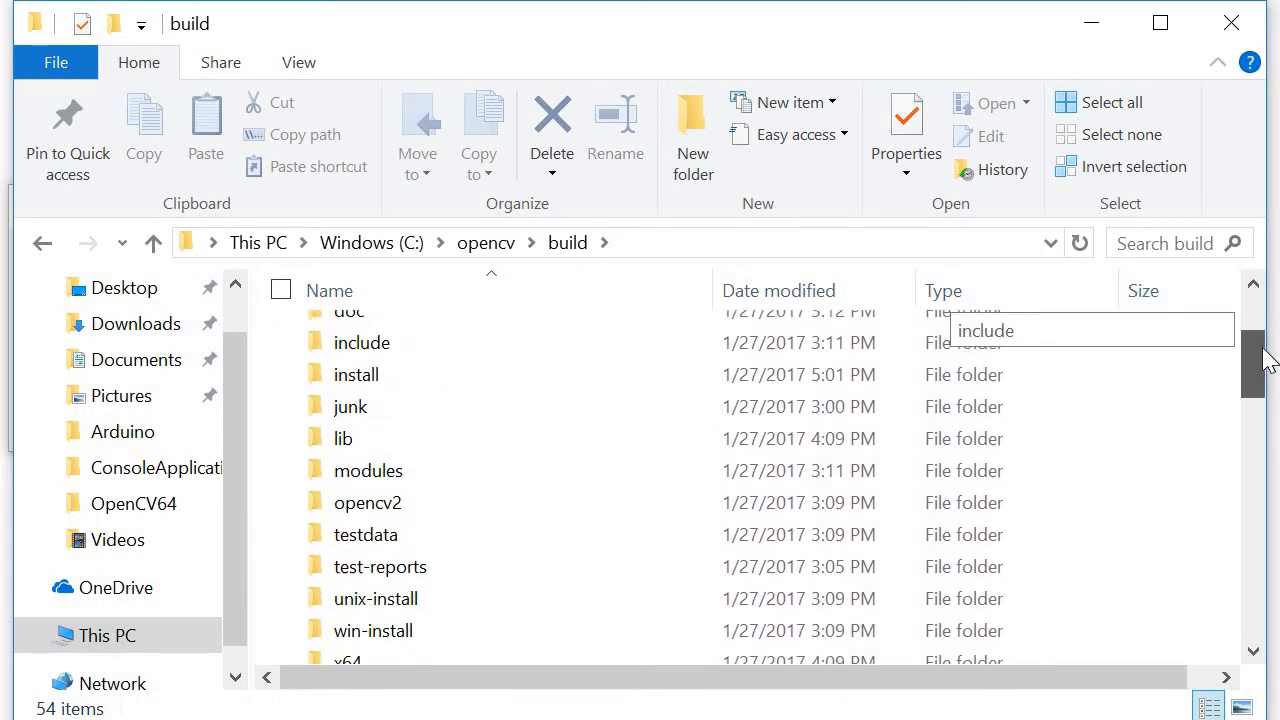
left_click_drag(1265, 360, 1265, 390)
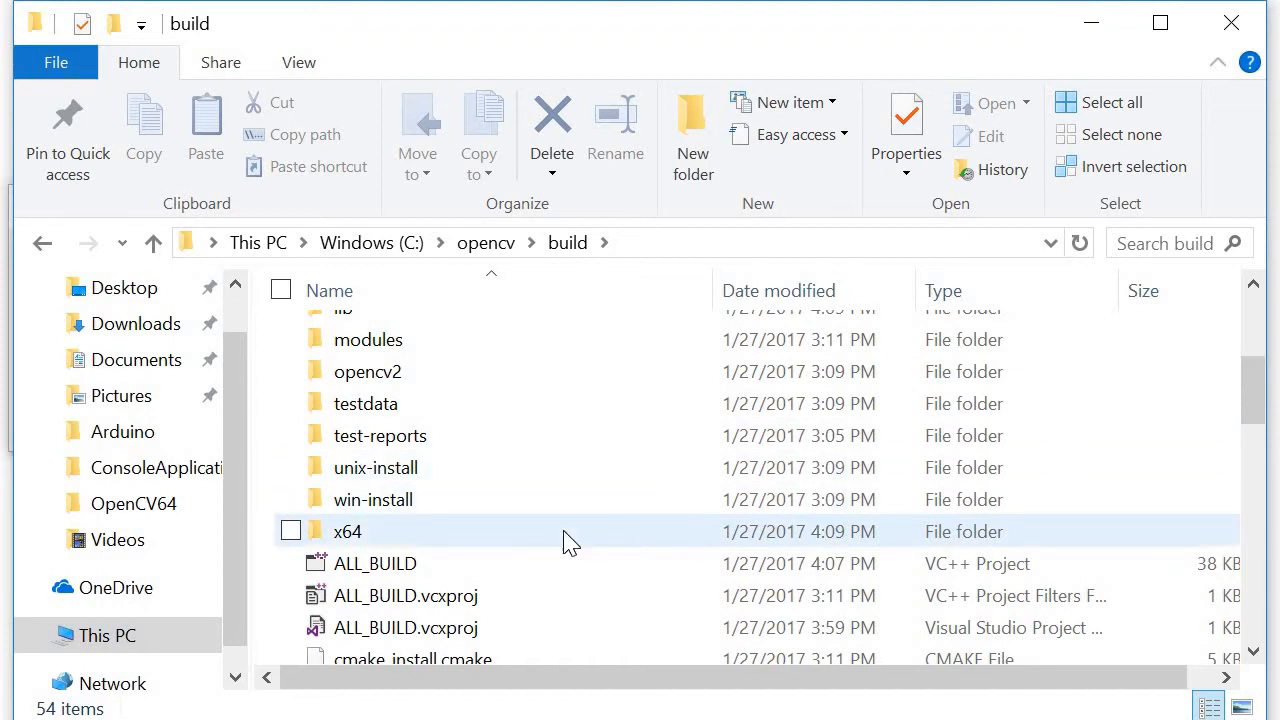
left_click(502, 542)
double_click(502, 542)
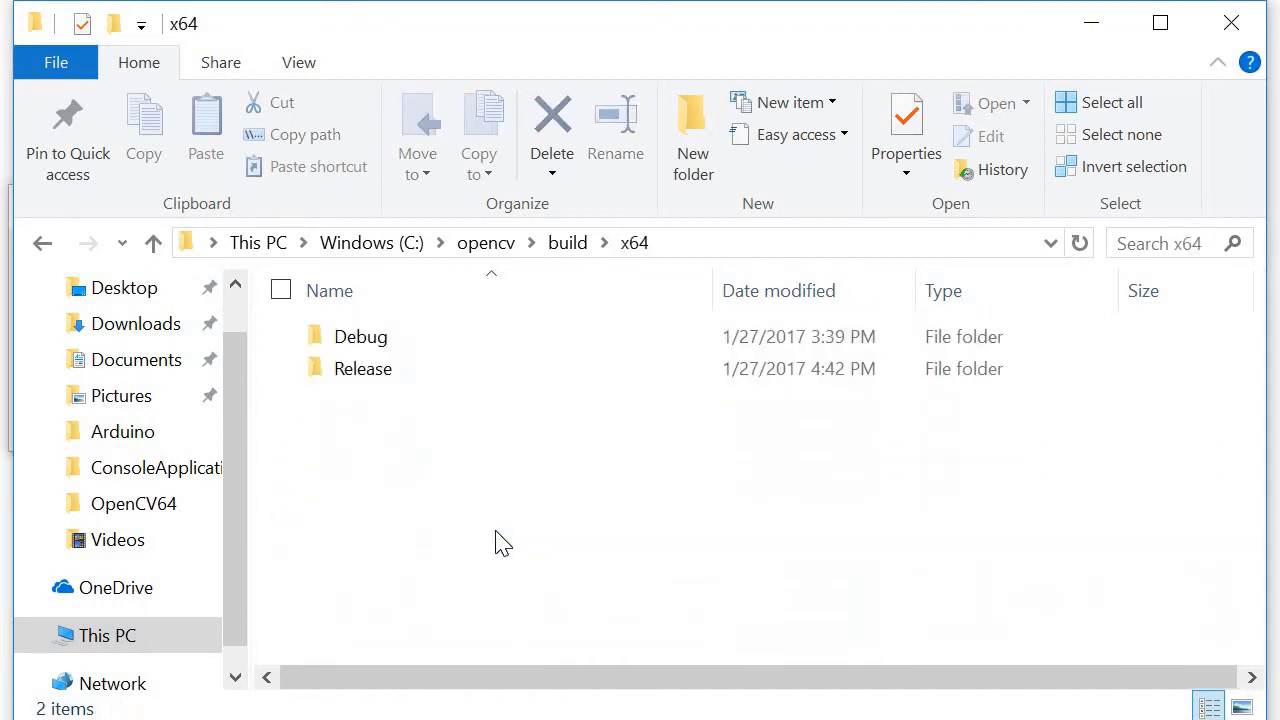
mouse_move(363, 368)
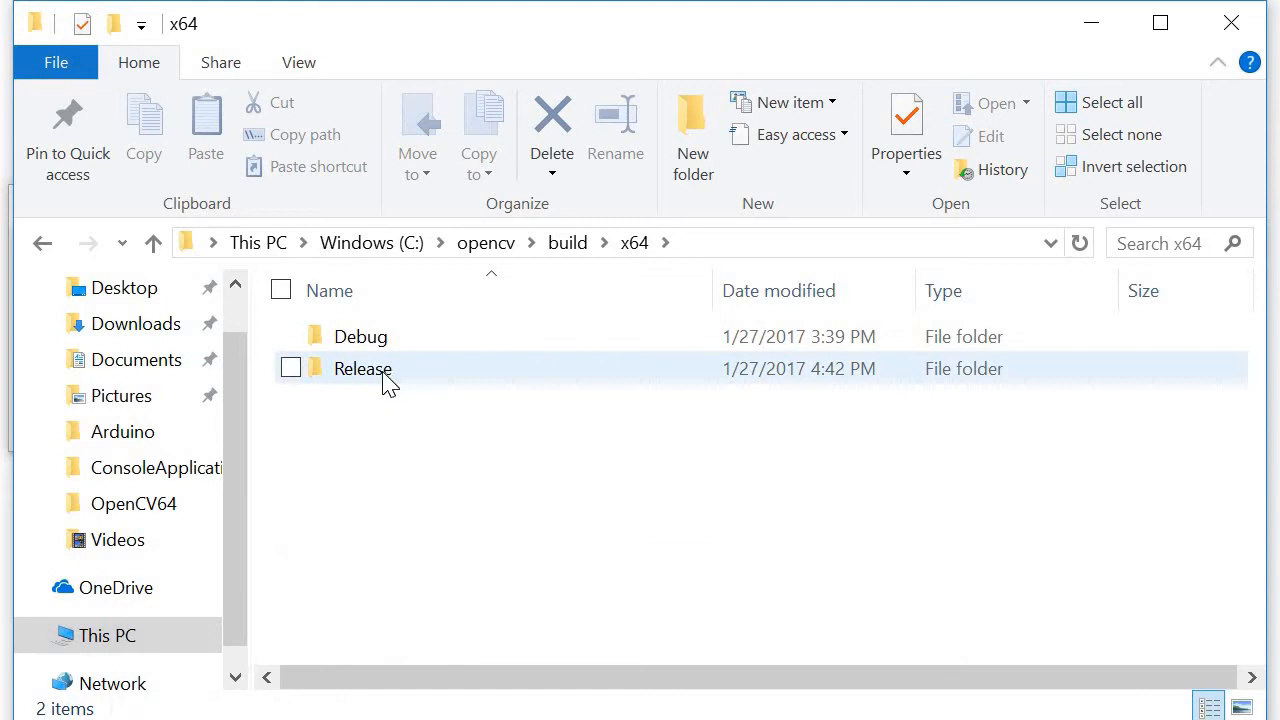
double_click(390, 381)
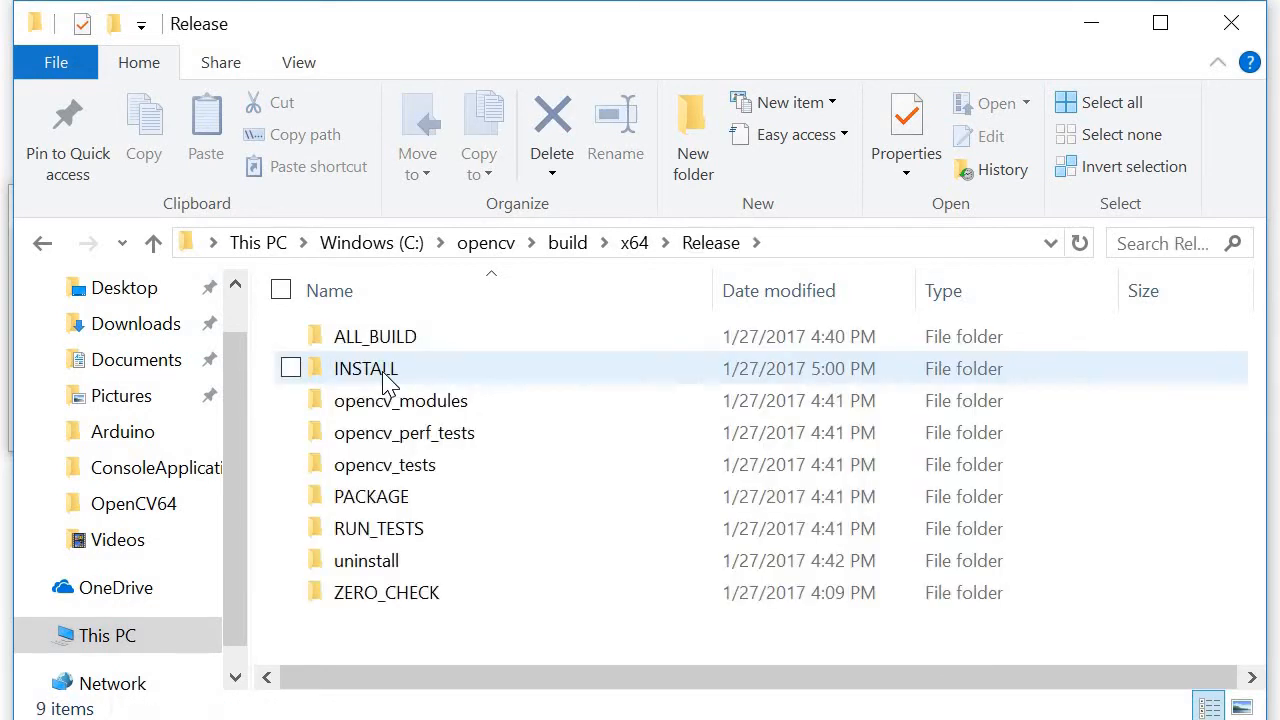
left_click(567, 243)
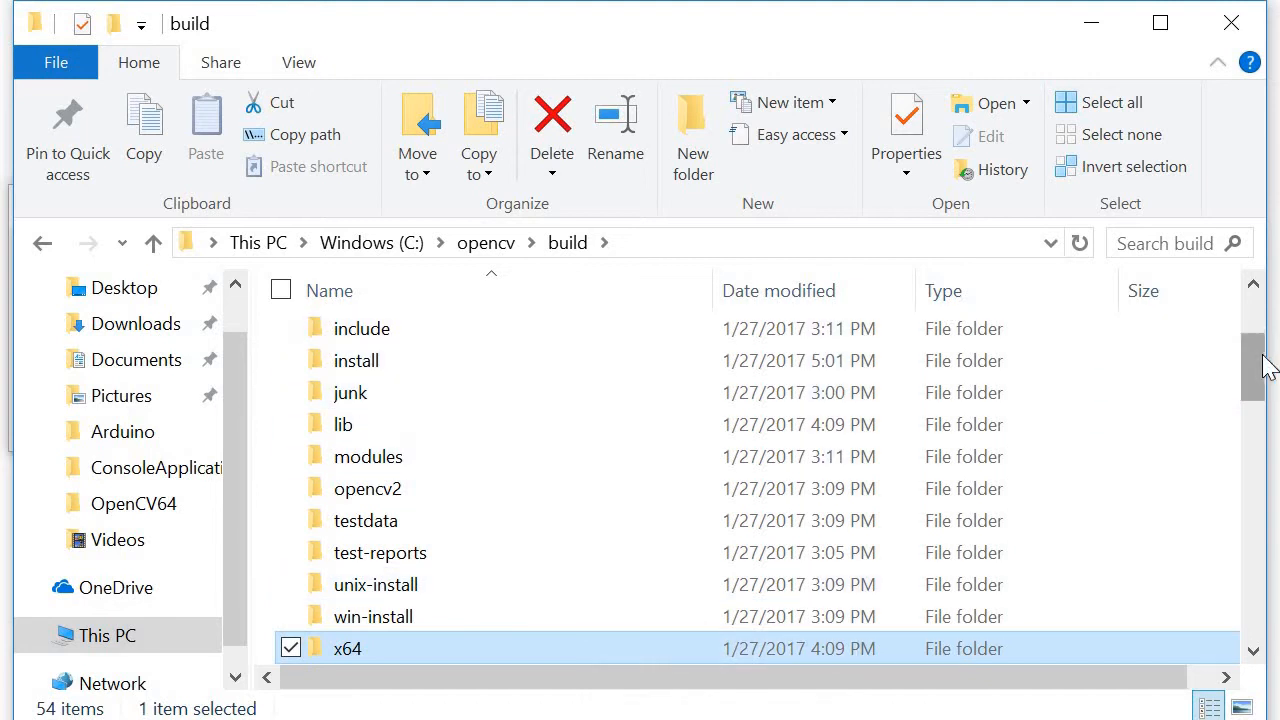
mouse_move(1258, 352)
left_mouse_down()
mouse_move(1250, 390)
mouse_move(1232, 300)
mouse_move(1246, 335)
left_mouse_up()
Open C:\opencv\build\install\x64\vc14 and select its full path in the address bar
double_click(683, 497)
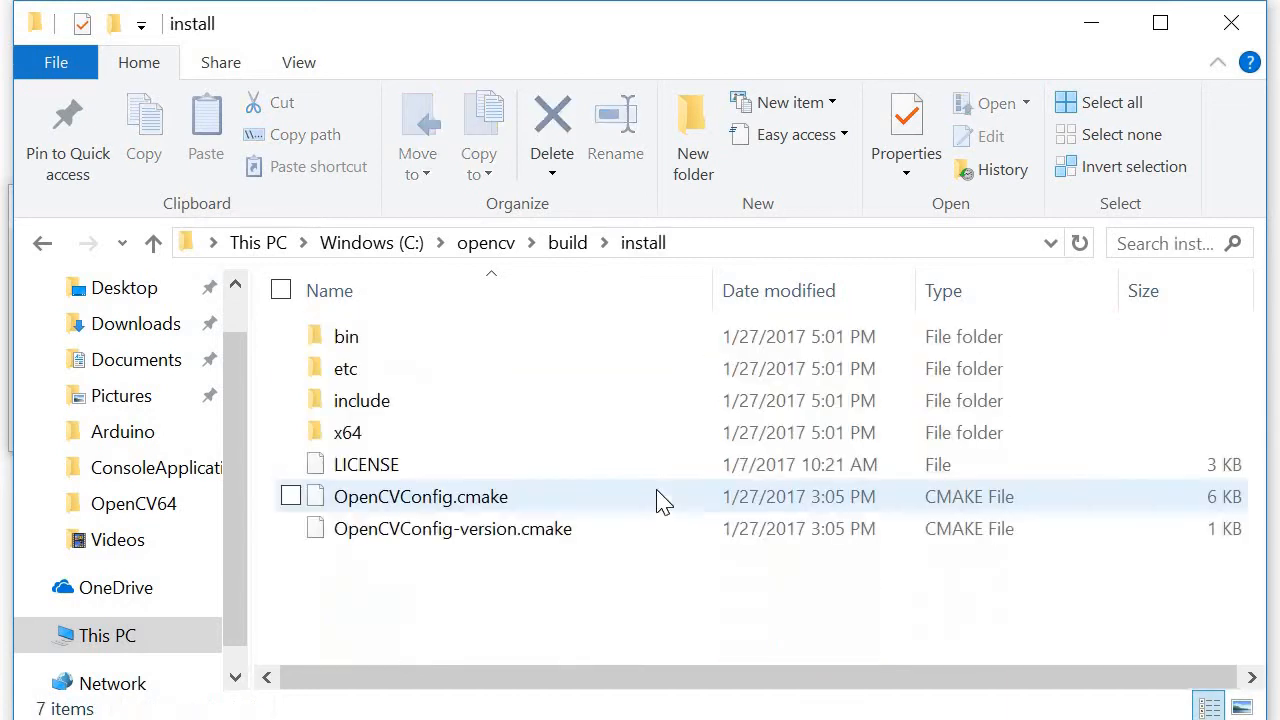
left_click(628, 434)
double_click(628, 434)
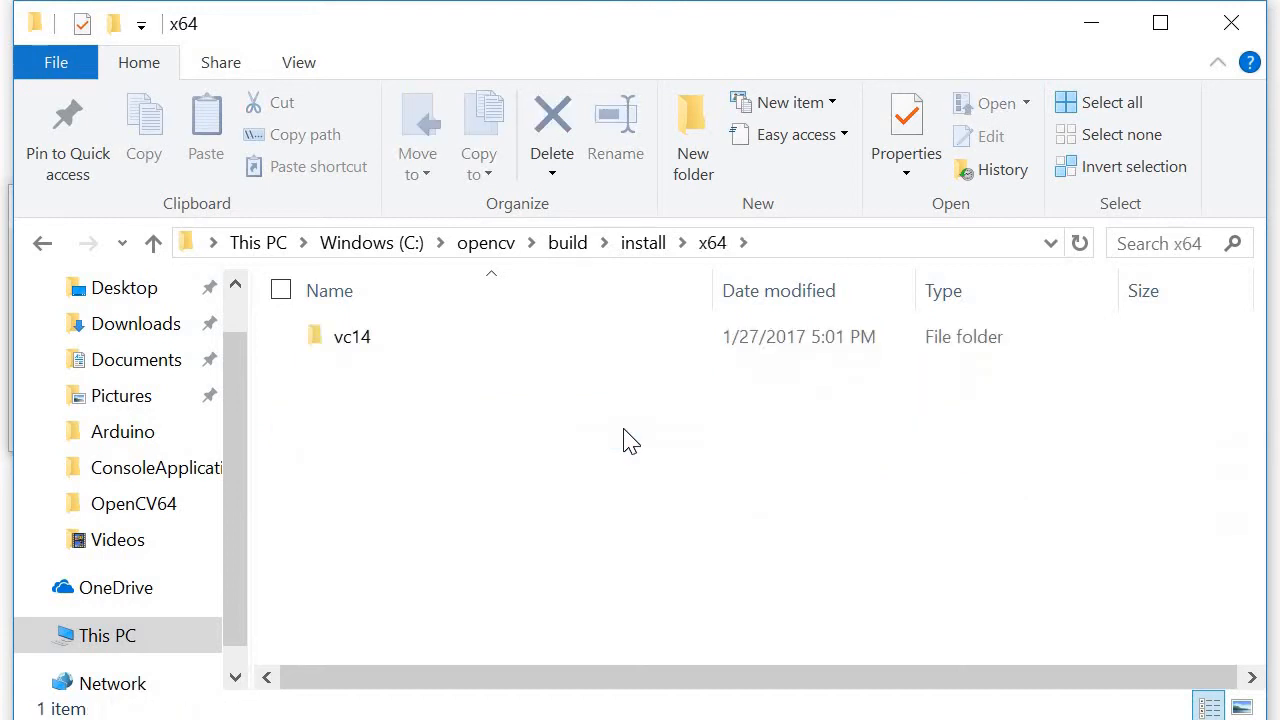
double_click(350, 340)
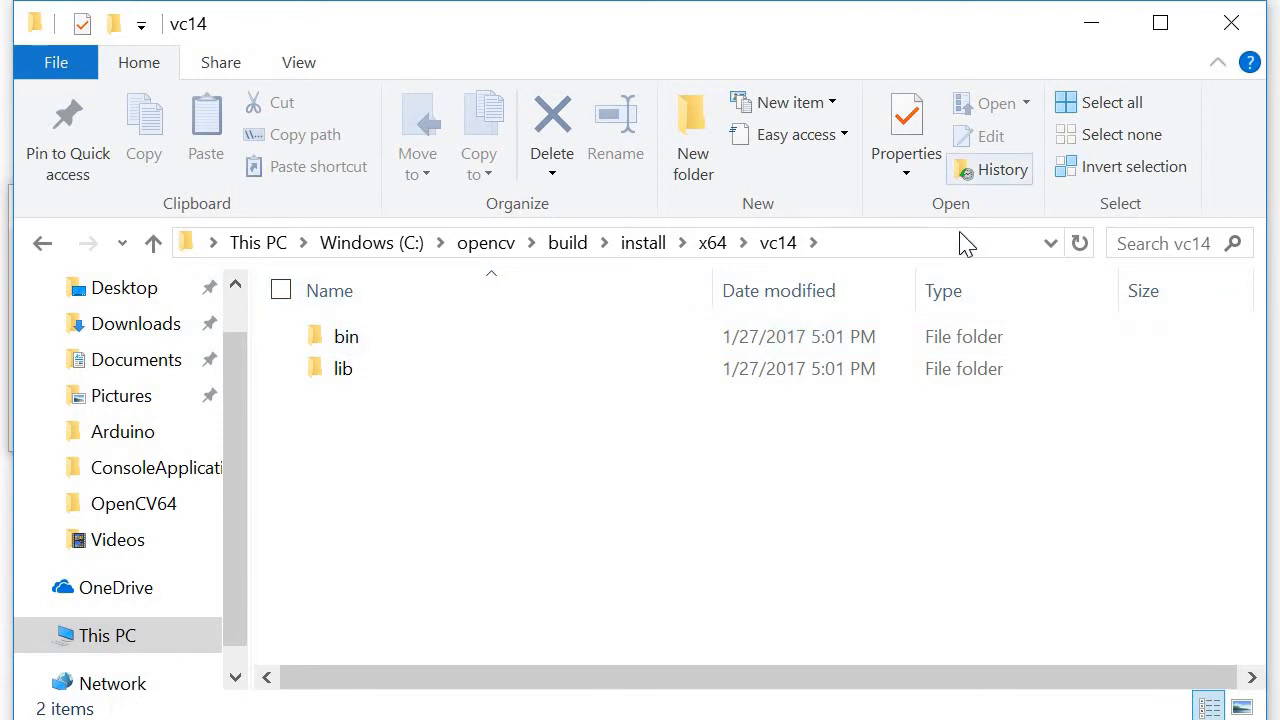
left_click(898, 244)
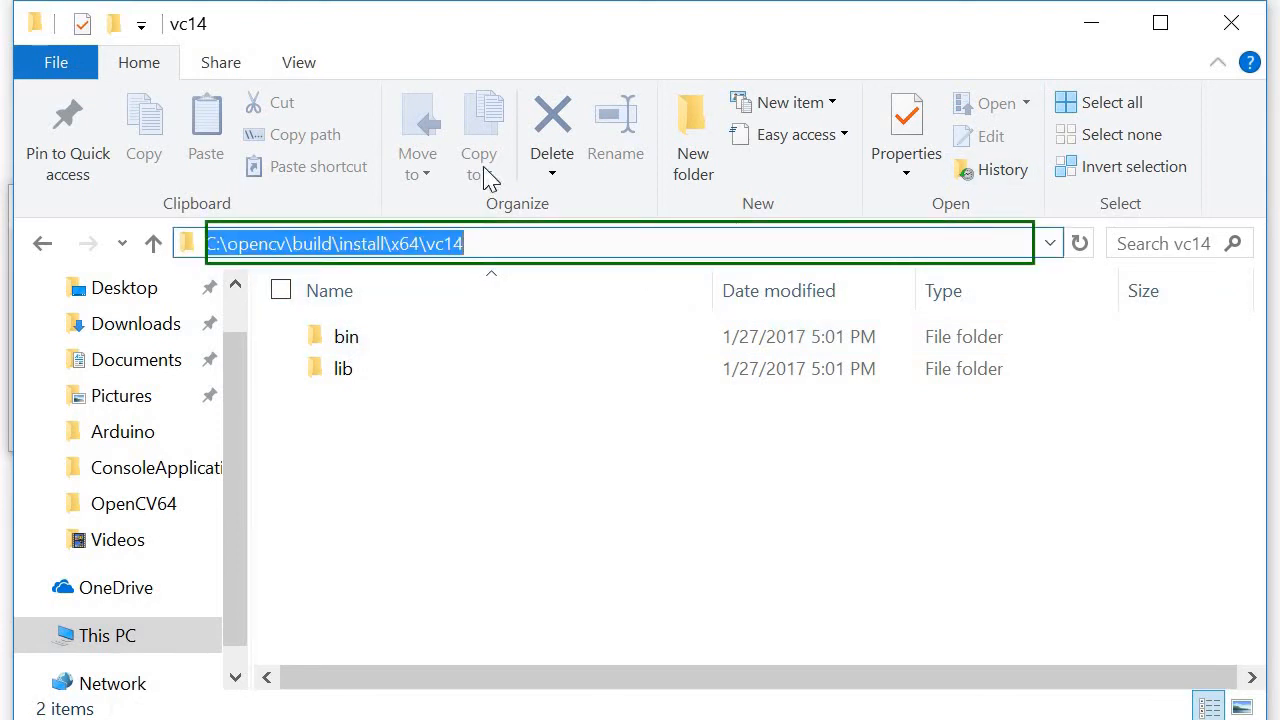
Save OPENCV_DIR with the copied value C:\opencv\build\install\x64\vc14
key("ctrl+c")
key("alt+Tab")
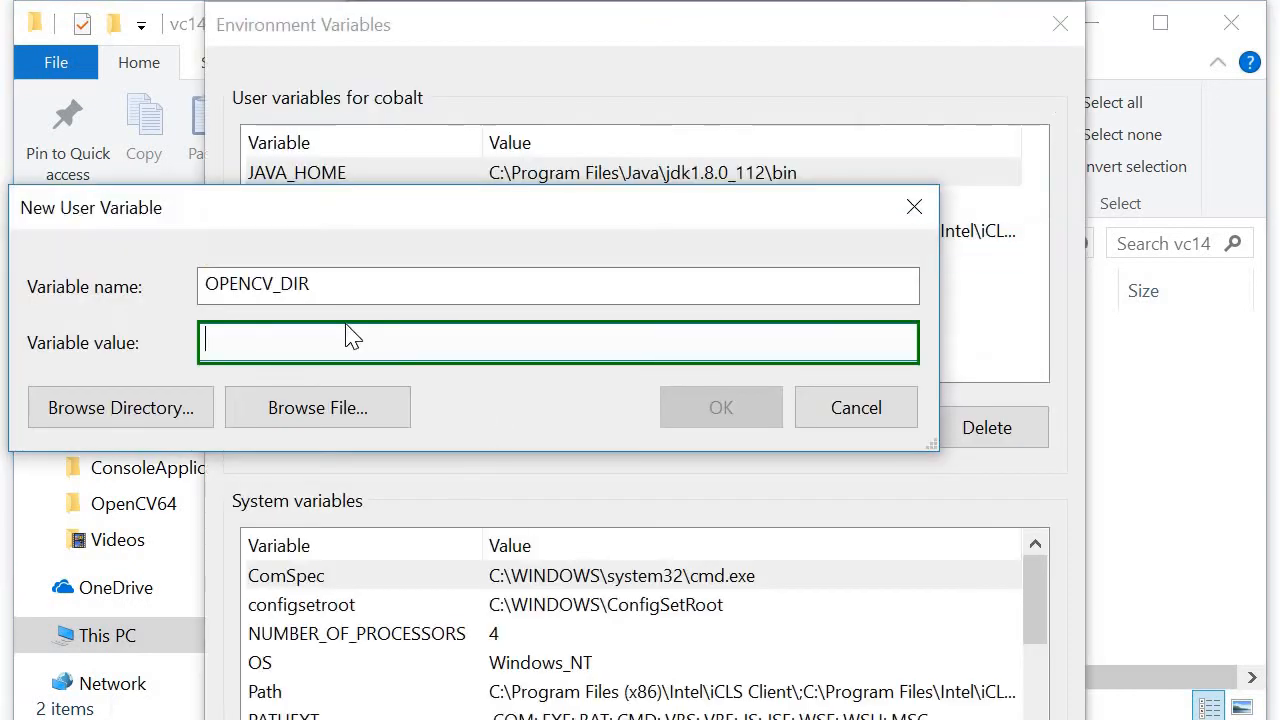
key("ctrl+v")
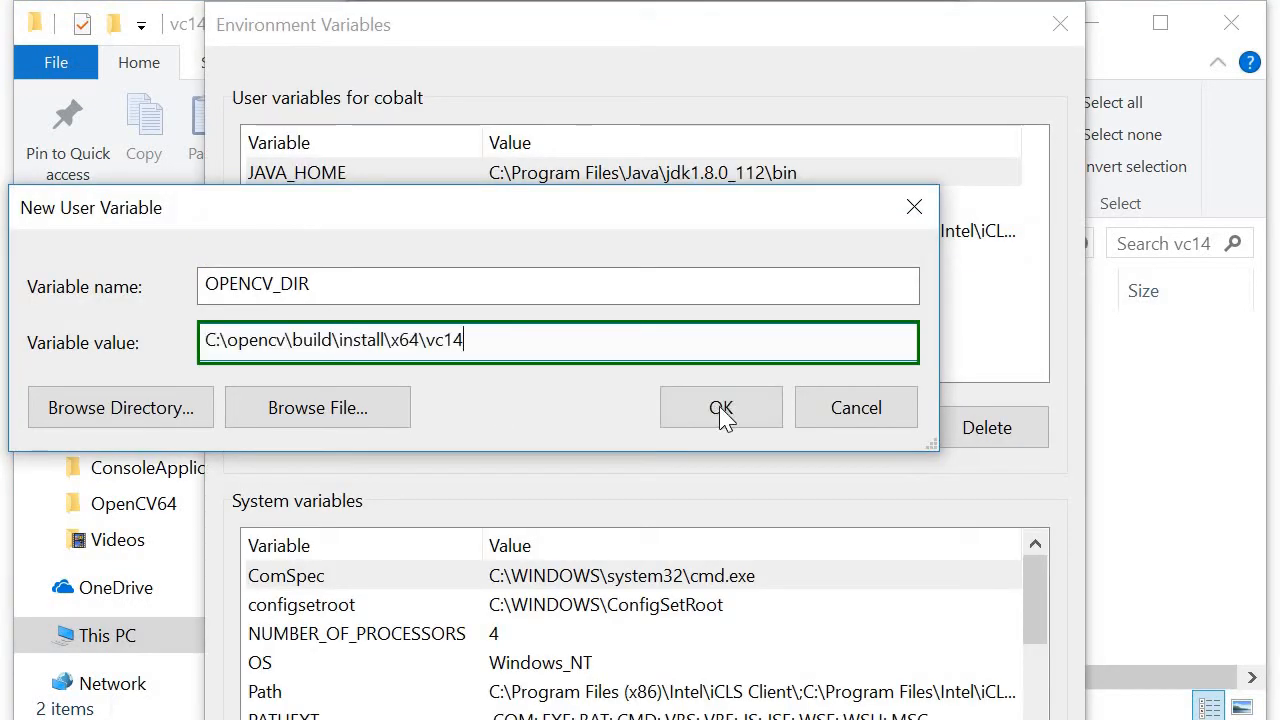
left_click(721, 407)
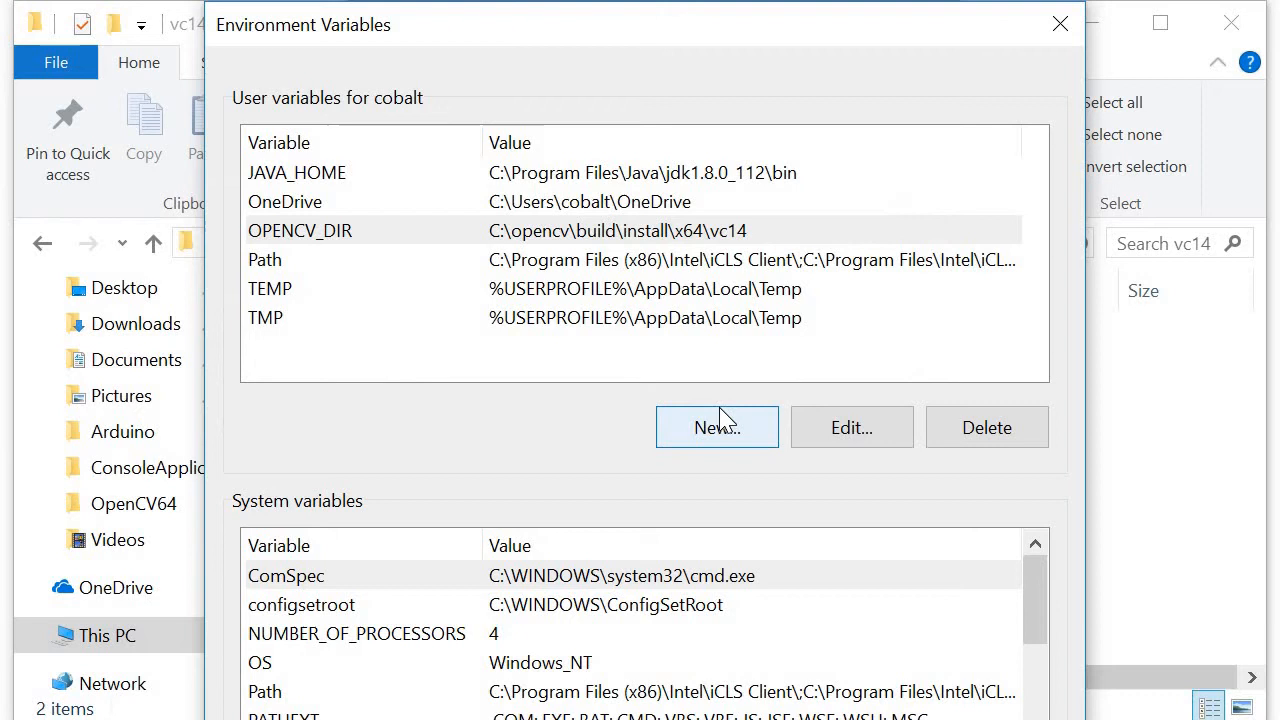
Start a second user variable named OPENCV_LIB_DIR with its value field focused
left_click(722, 427)
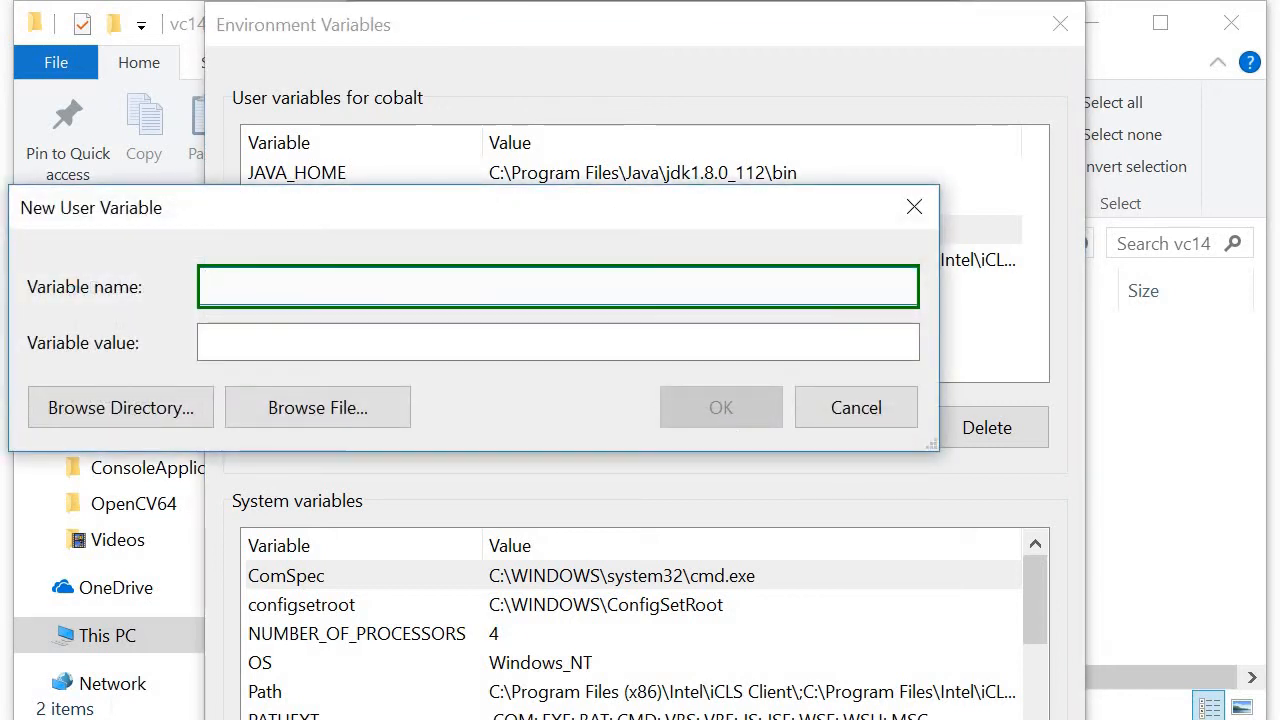
type("OPENCV_")
type("LIB_")
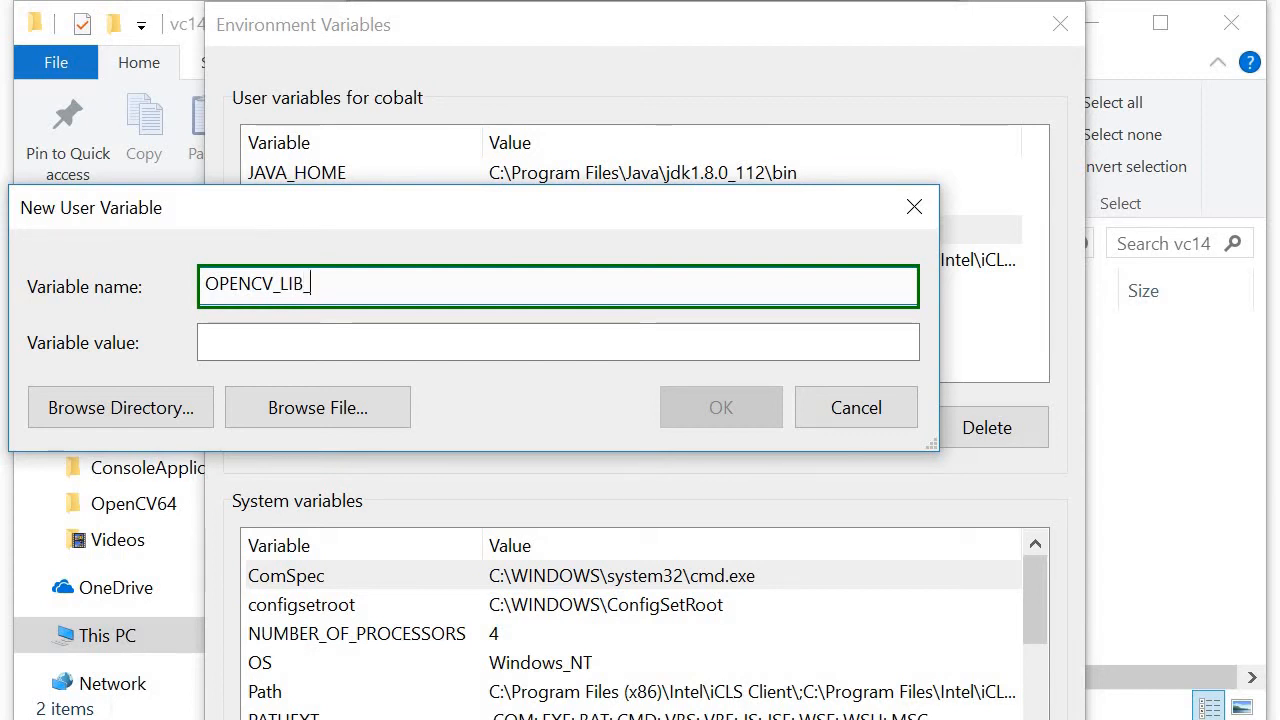
type("DIR")
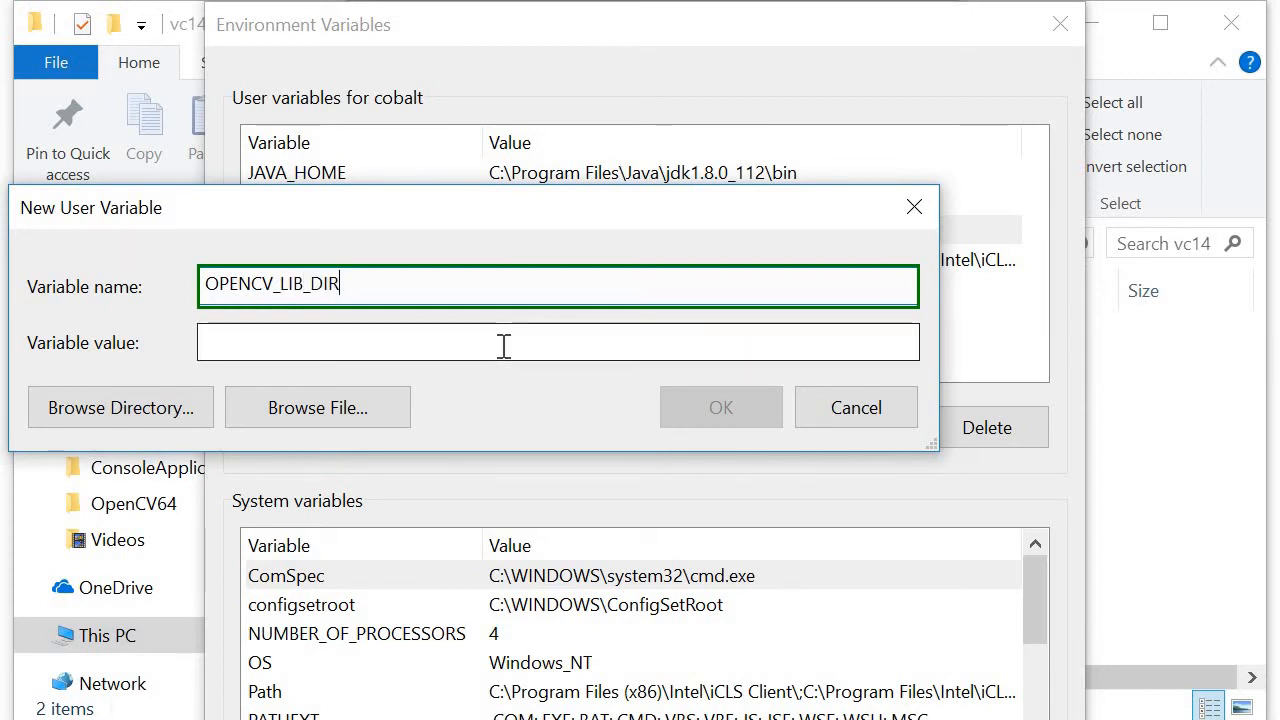
left_click(500, 343)
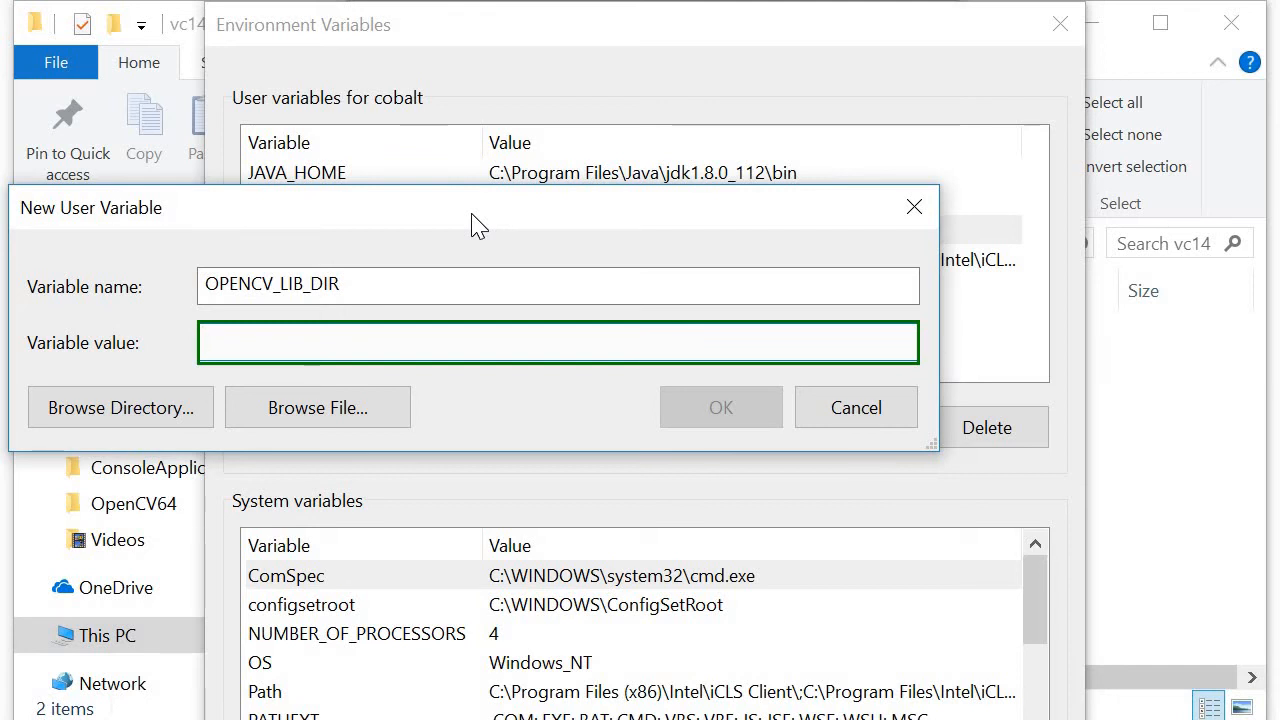
Enter %OPENCV_DIR%\lib as the OPENCV_LIB_DIR value, checking the lib folder name in Explorer
left_click_drag(478, 222, 657, 403)
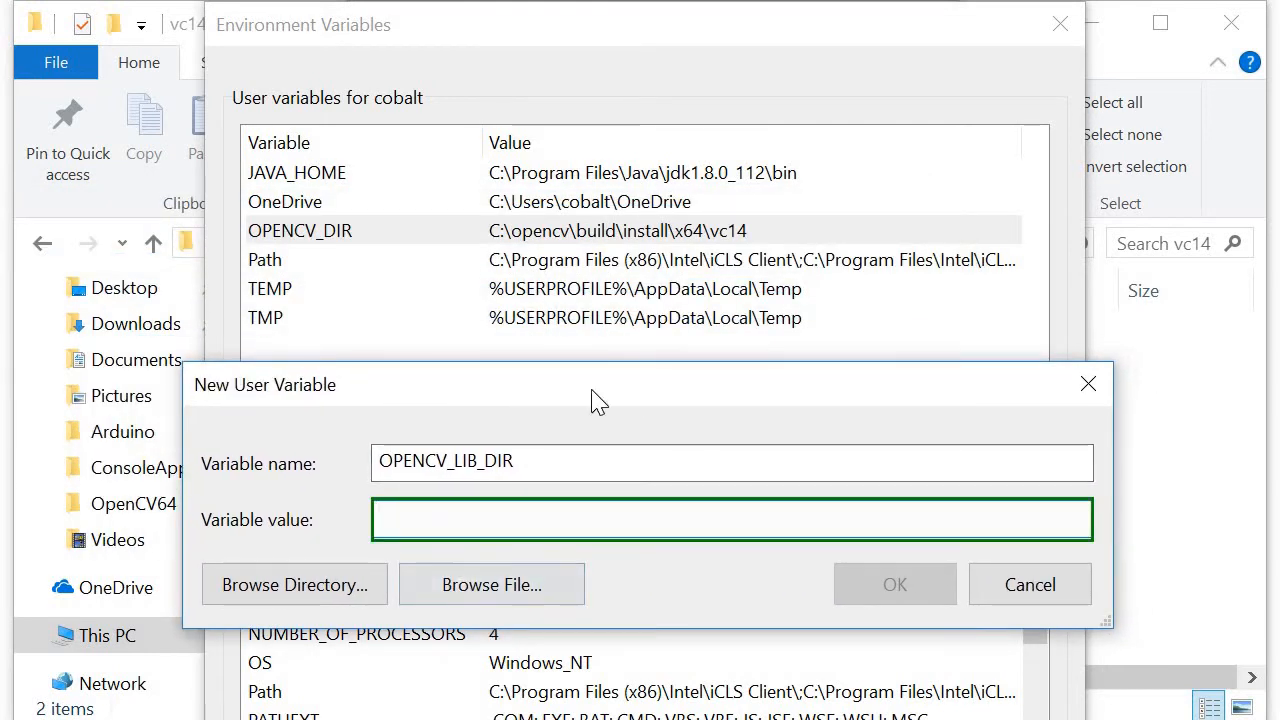
type("%")
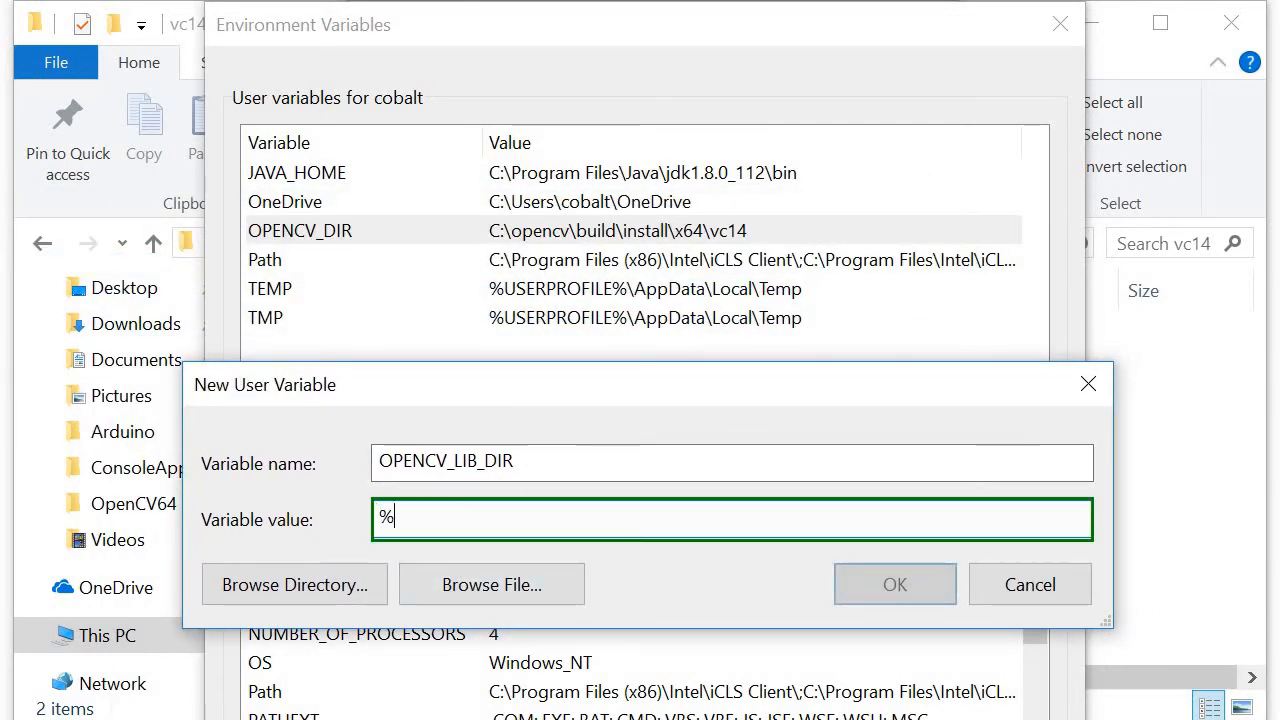
type("%OP")
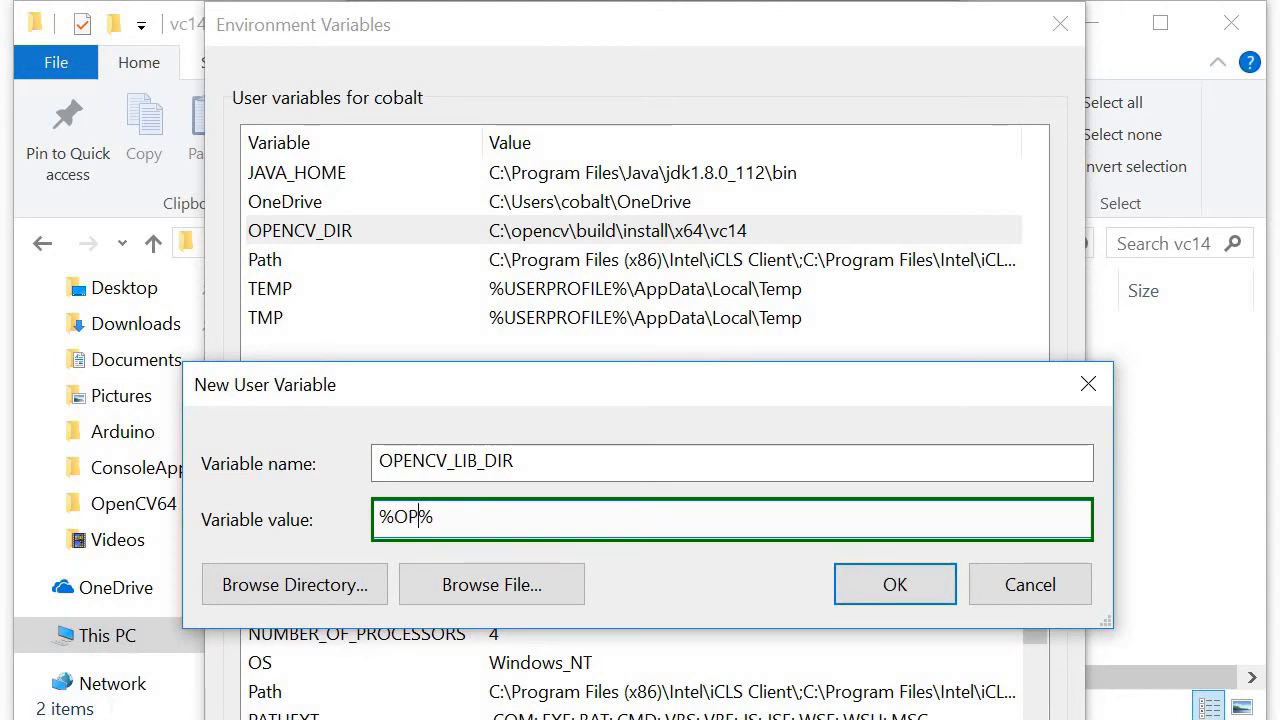
type("ENCV")
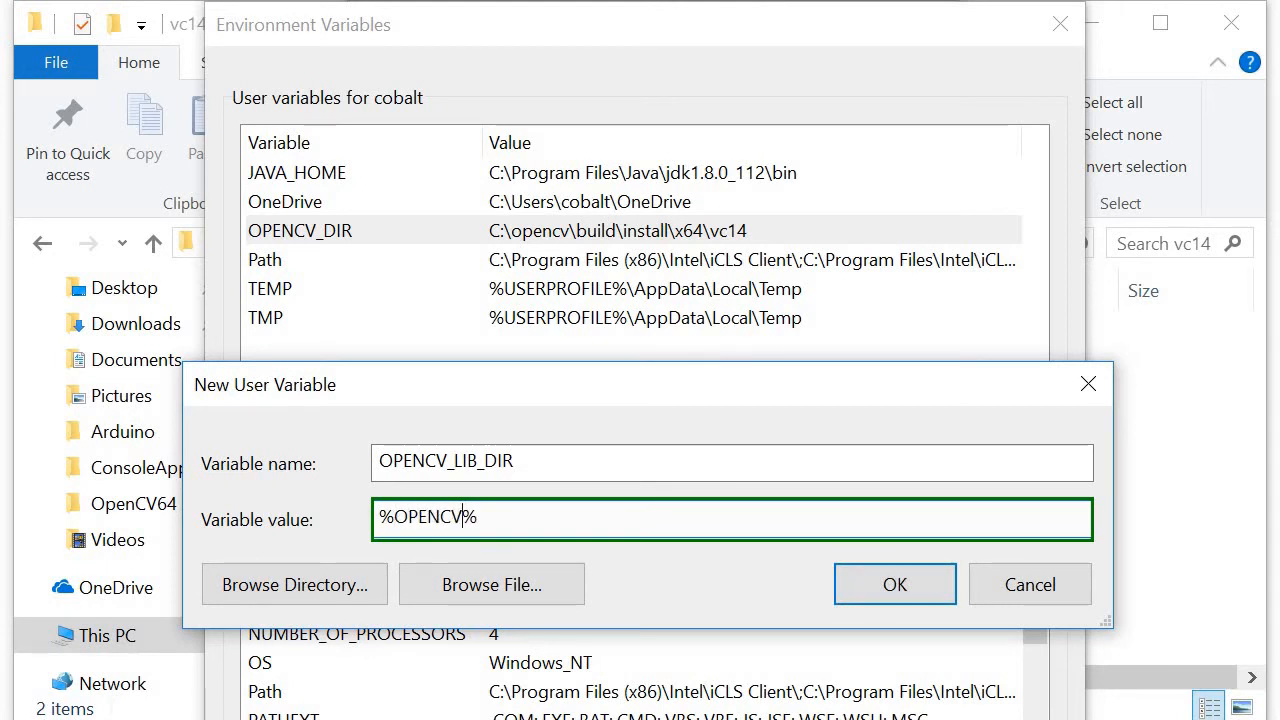
type("_DIR")
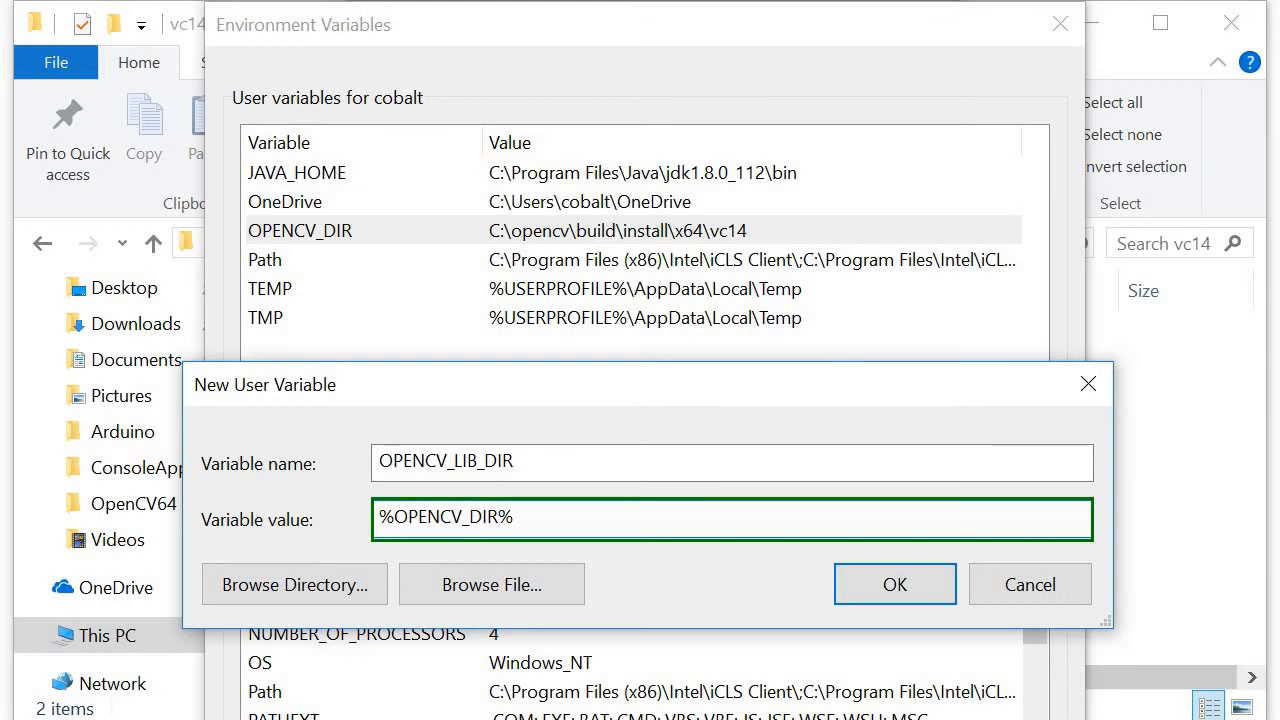
key("End")
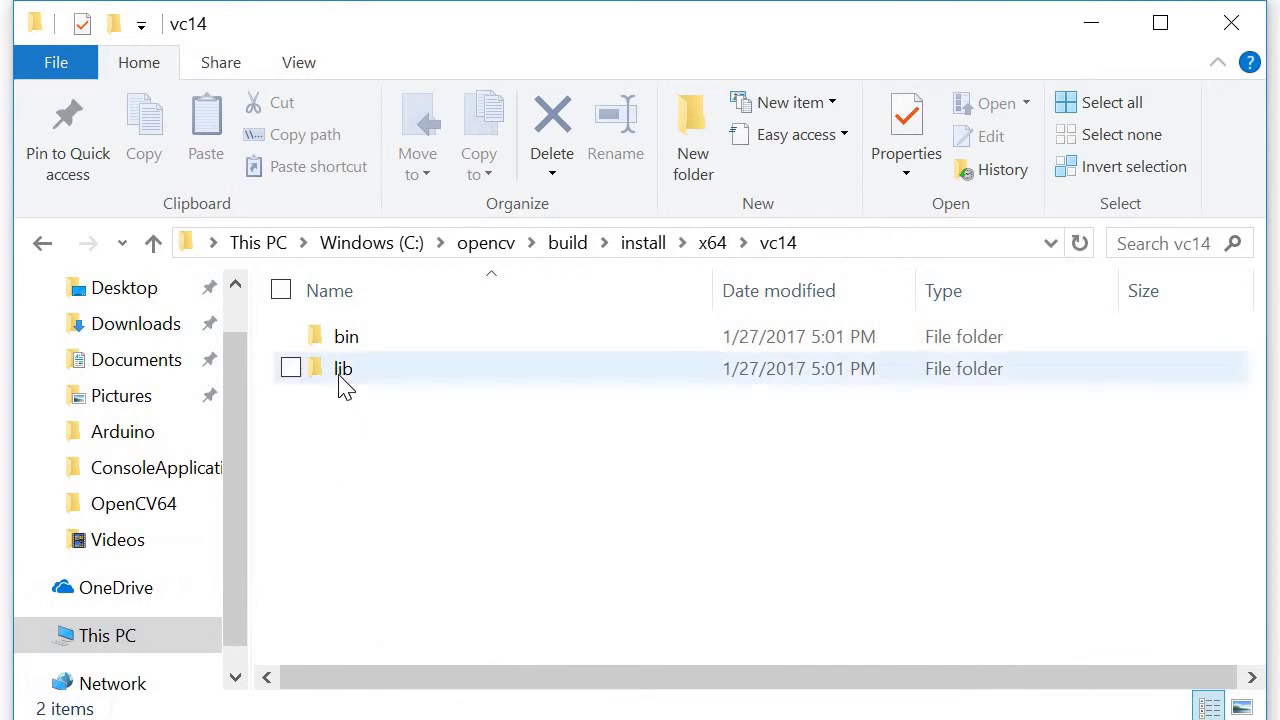
double_click(343, 368)
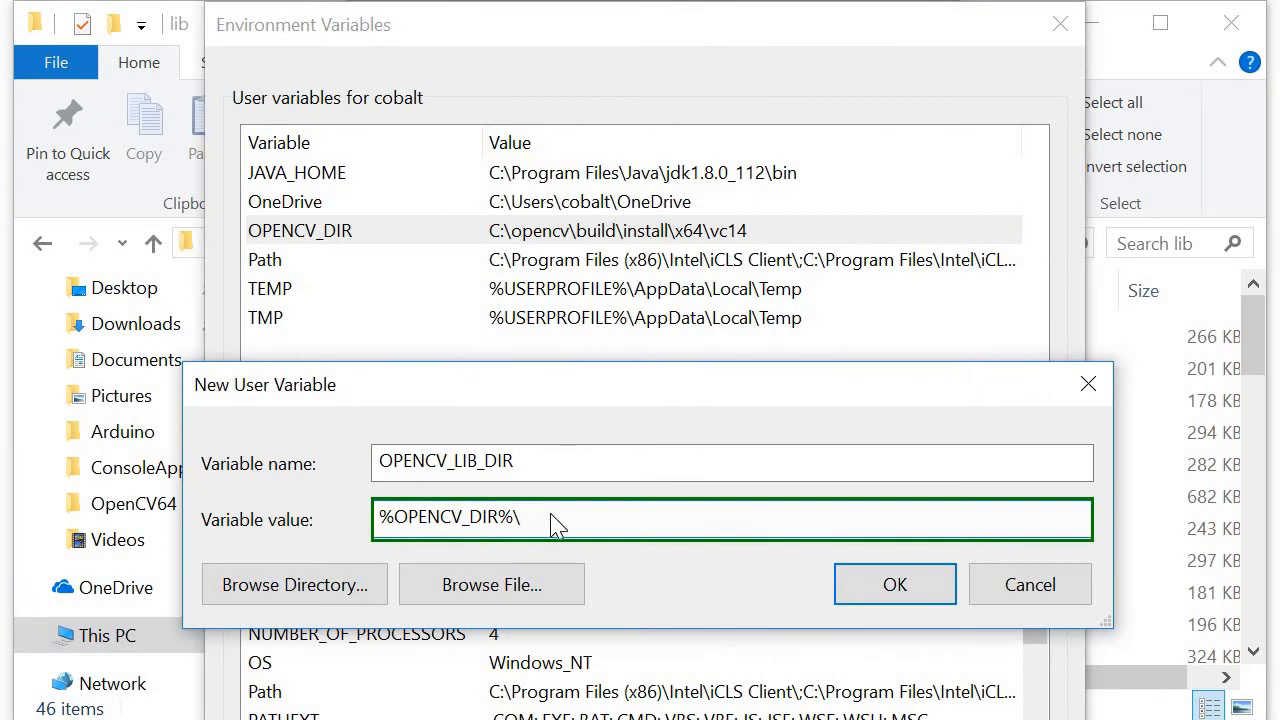
type("b")
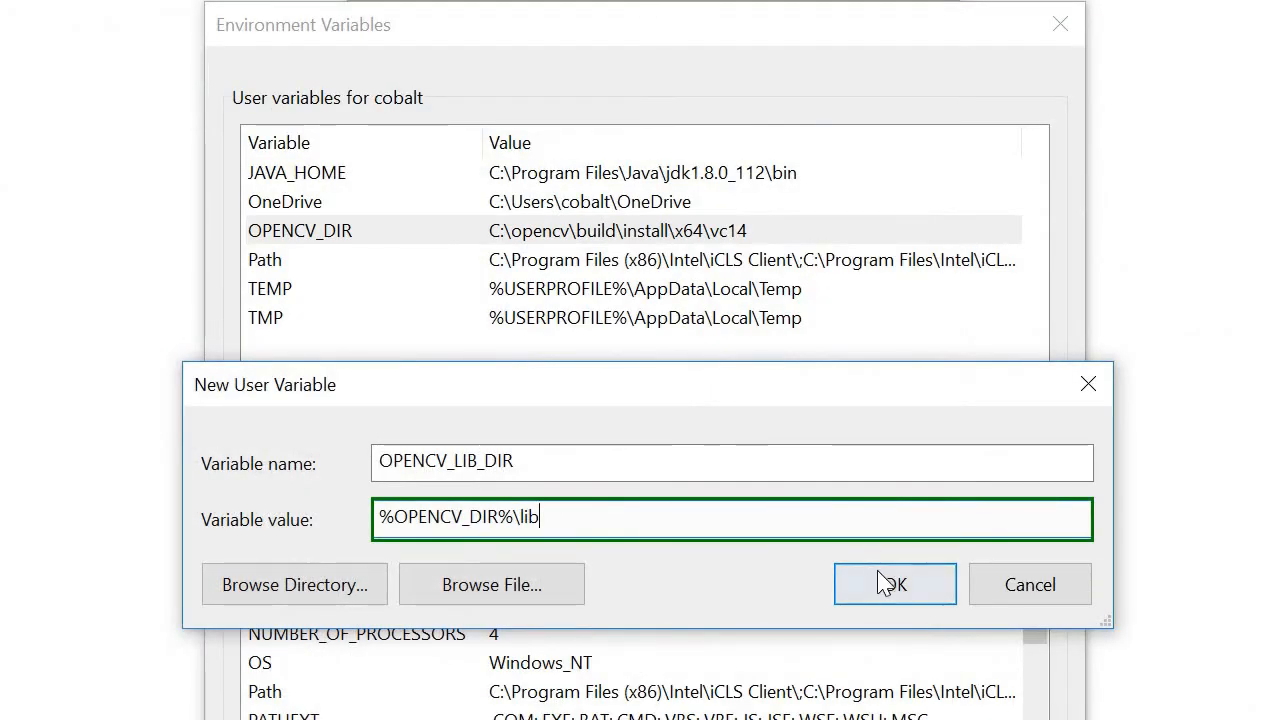
Save OPENCV_LIB_DIR and begin a third user variable named OPENCV_INCLUDE_DIR
left_click(890, 584)
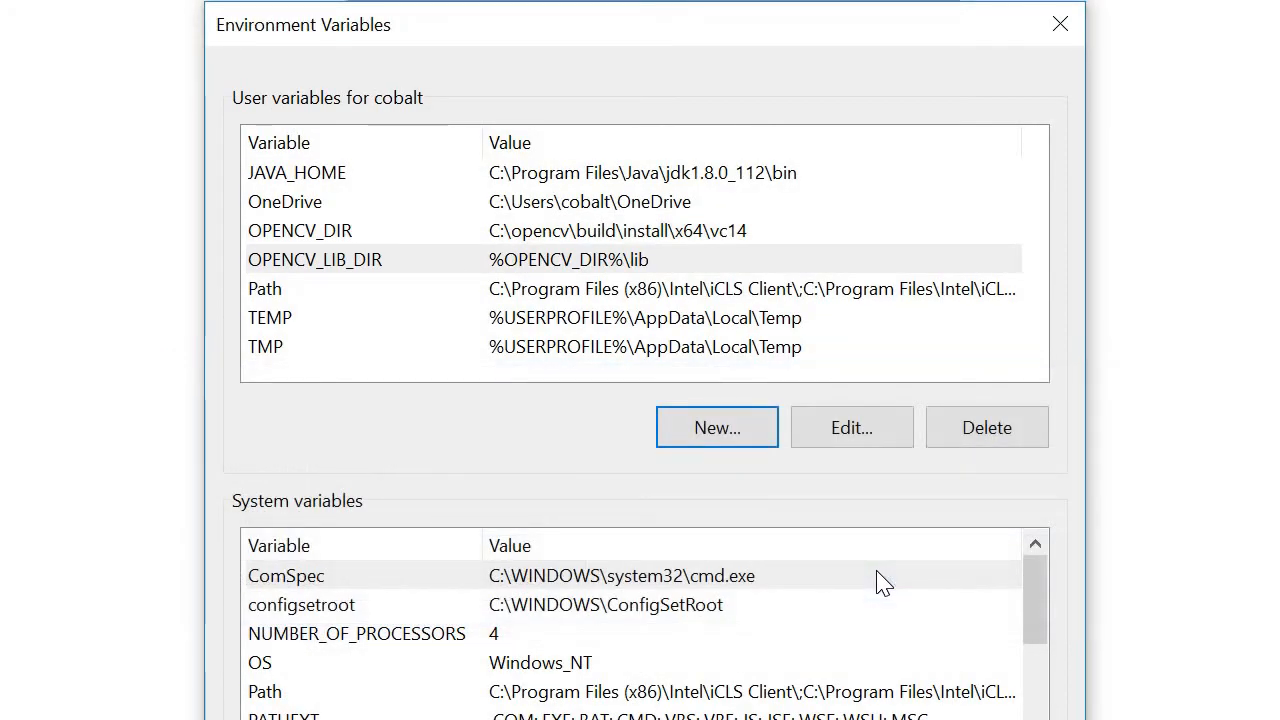
left_click(694, 440)
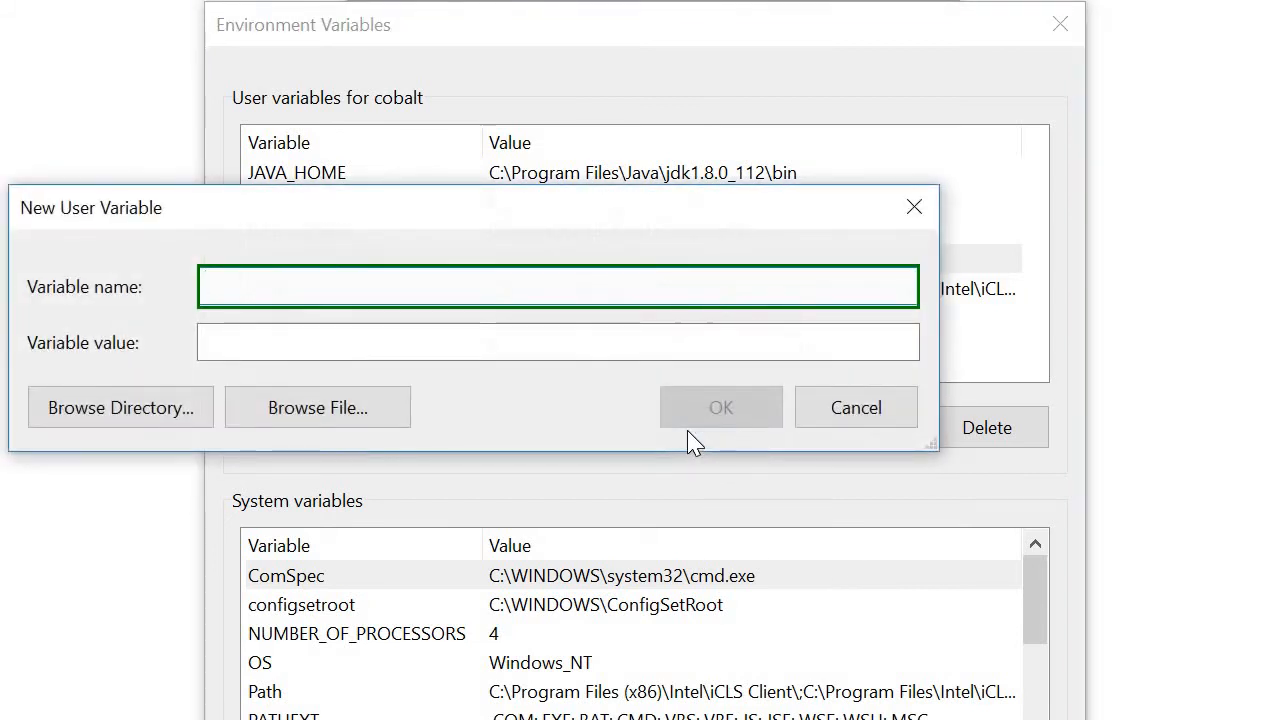
type("OPENC")
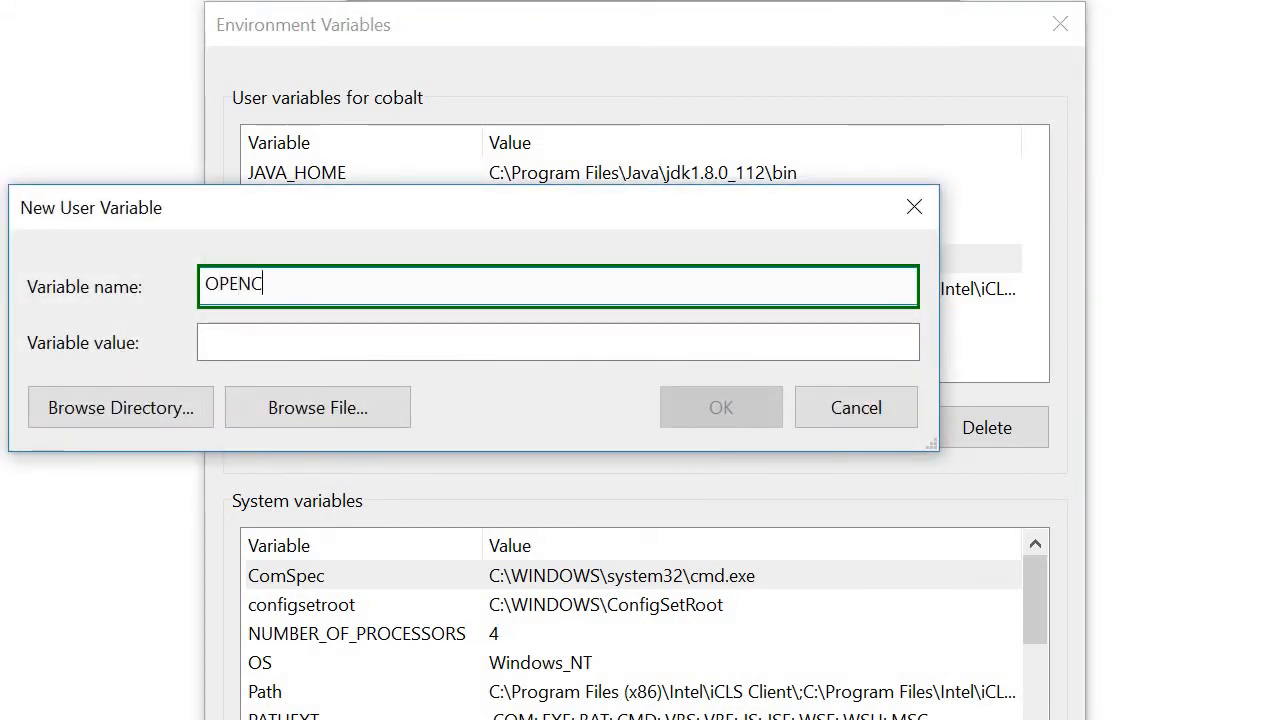
type("V_INCLUDE_")
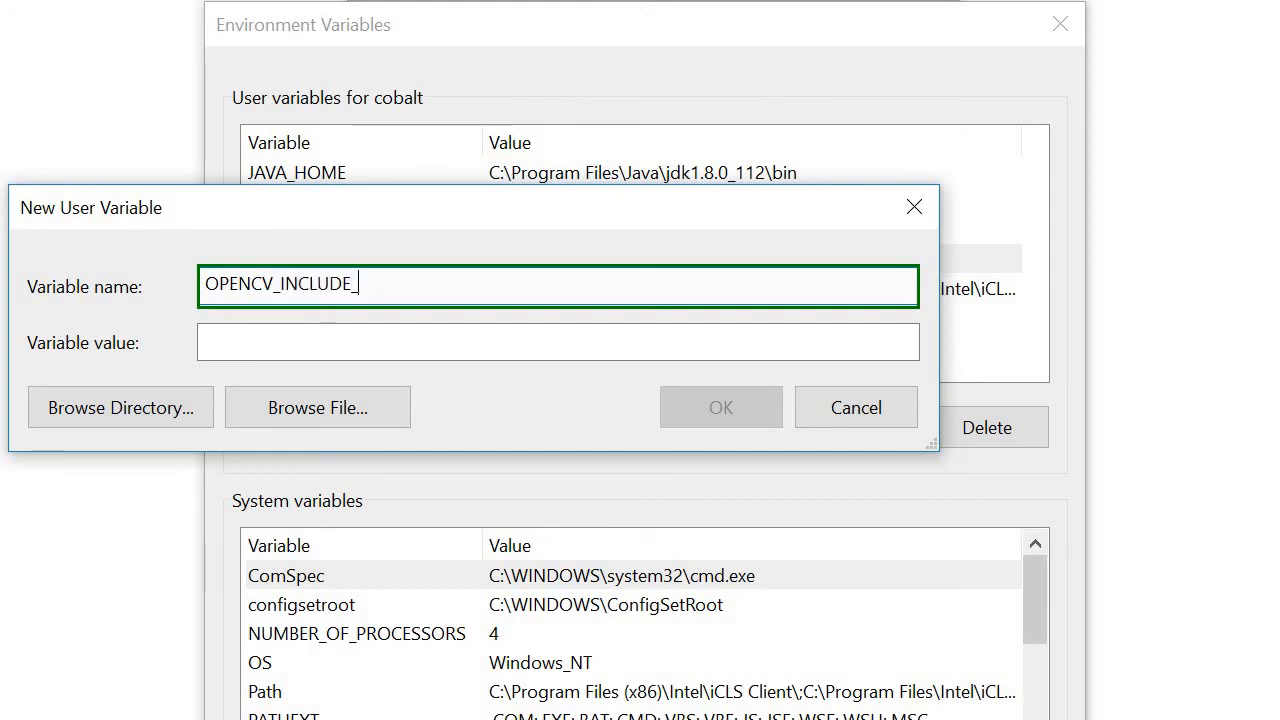
type("DIR")
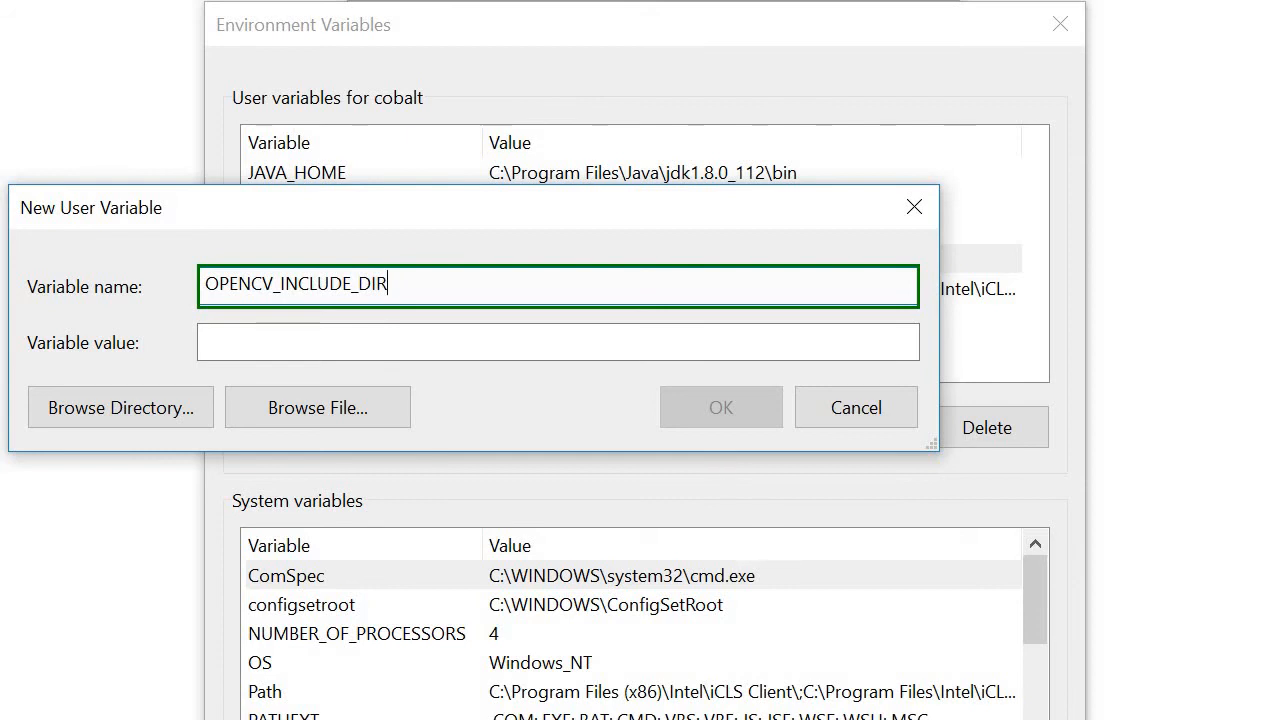
Open C:\opencv\build\install\include in Explorer, grab its path and return to the variable dialog
key("alt+Tab")
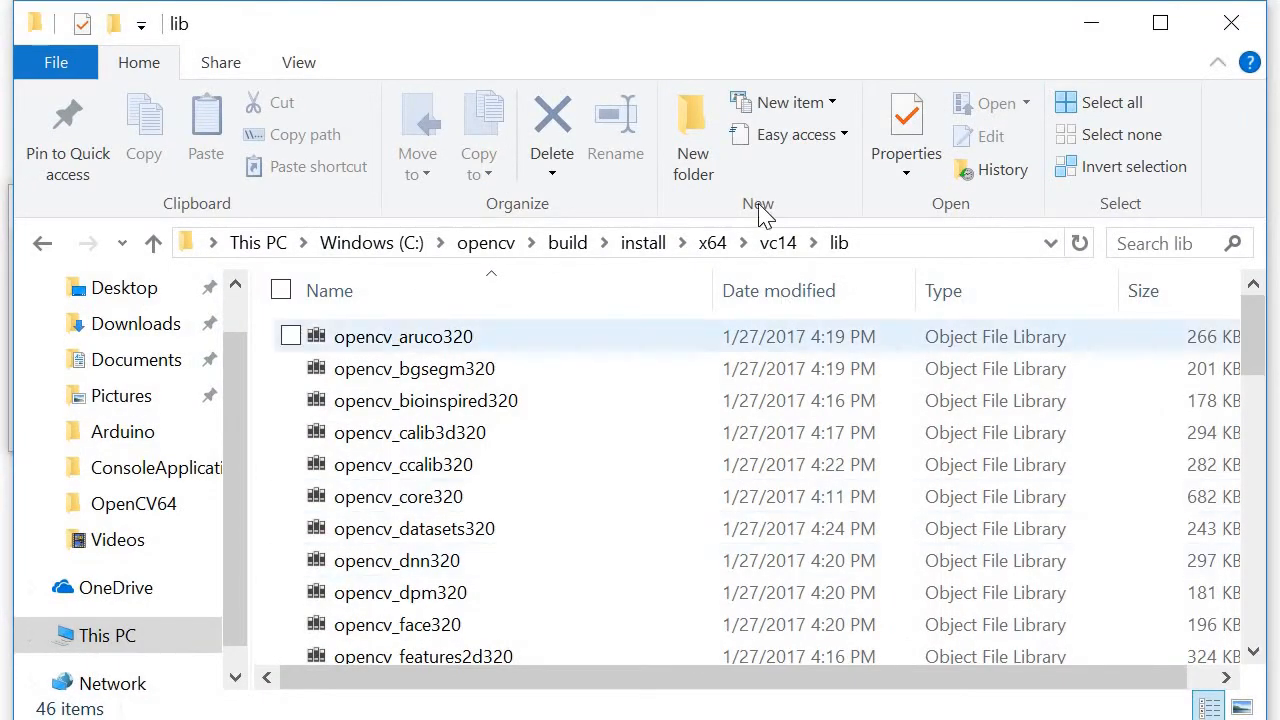
left_click(643, 243)
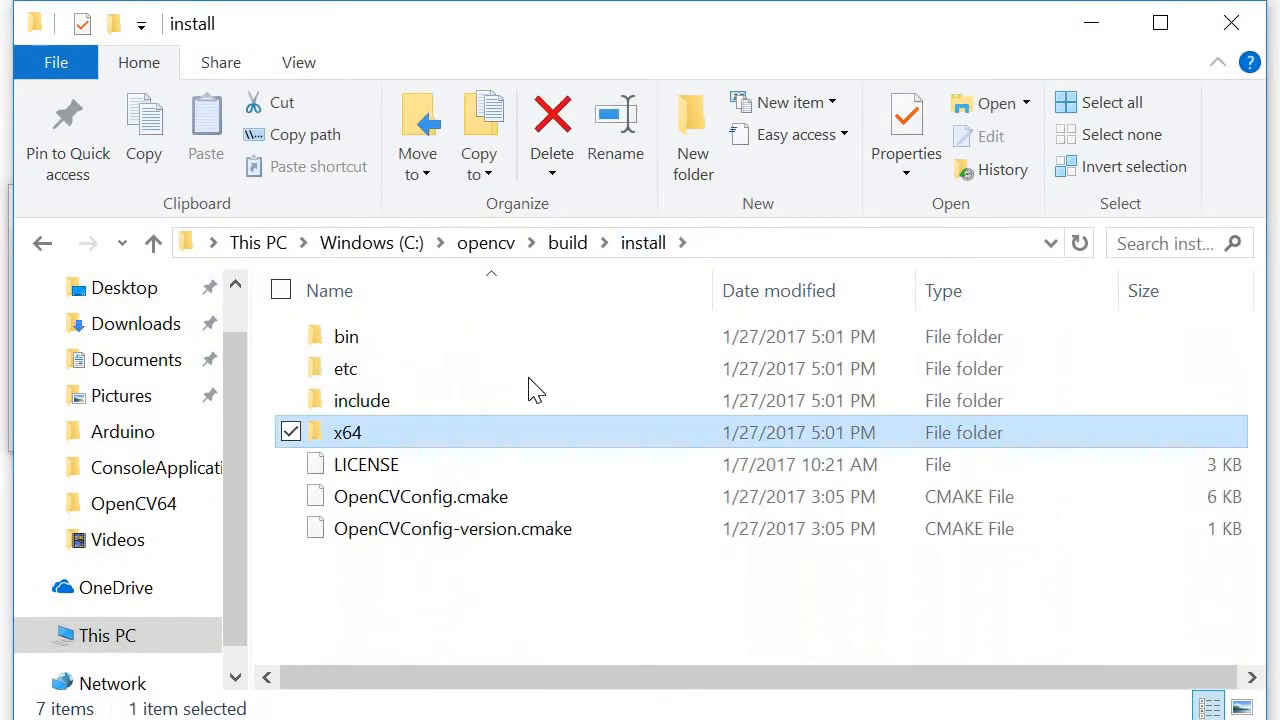
left_click(493, 402)
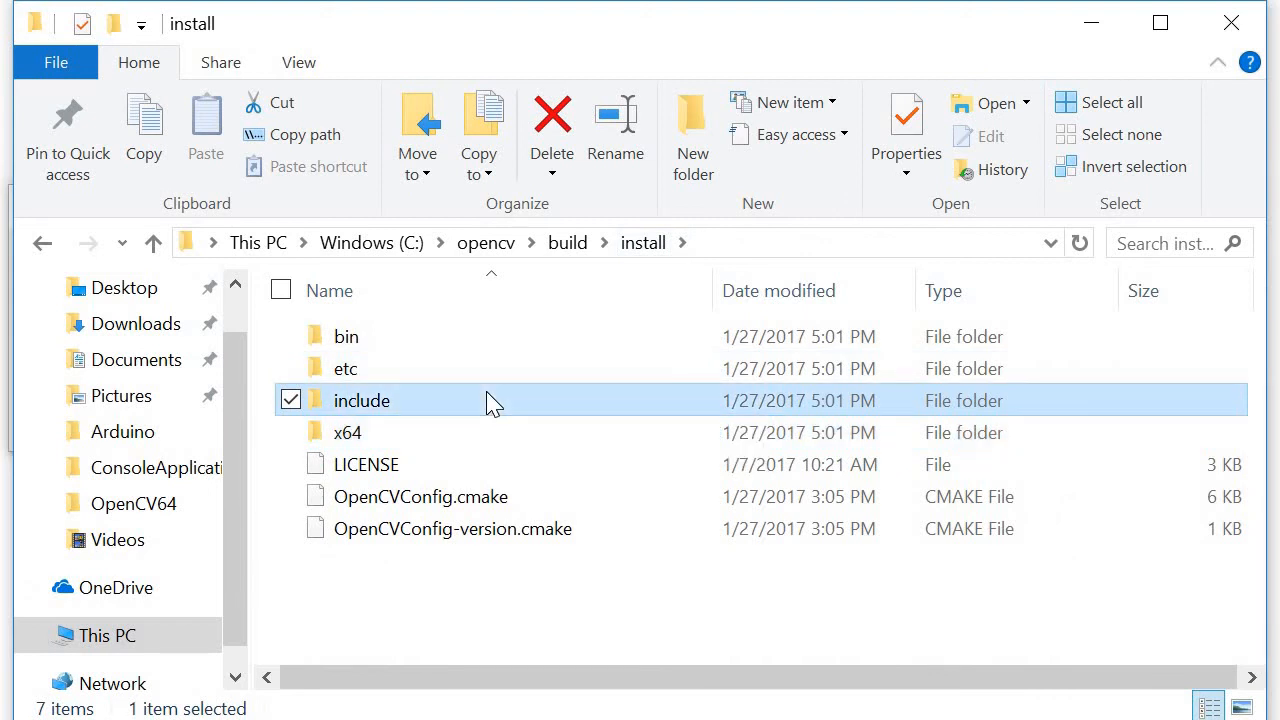
double_click(493, 402)
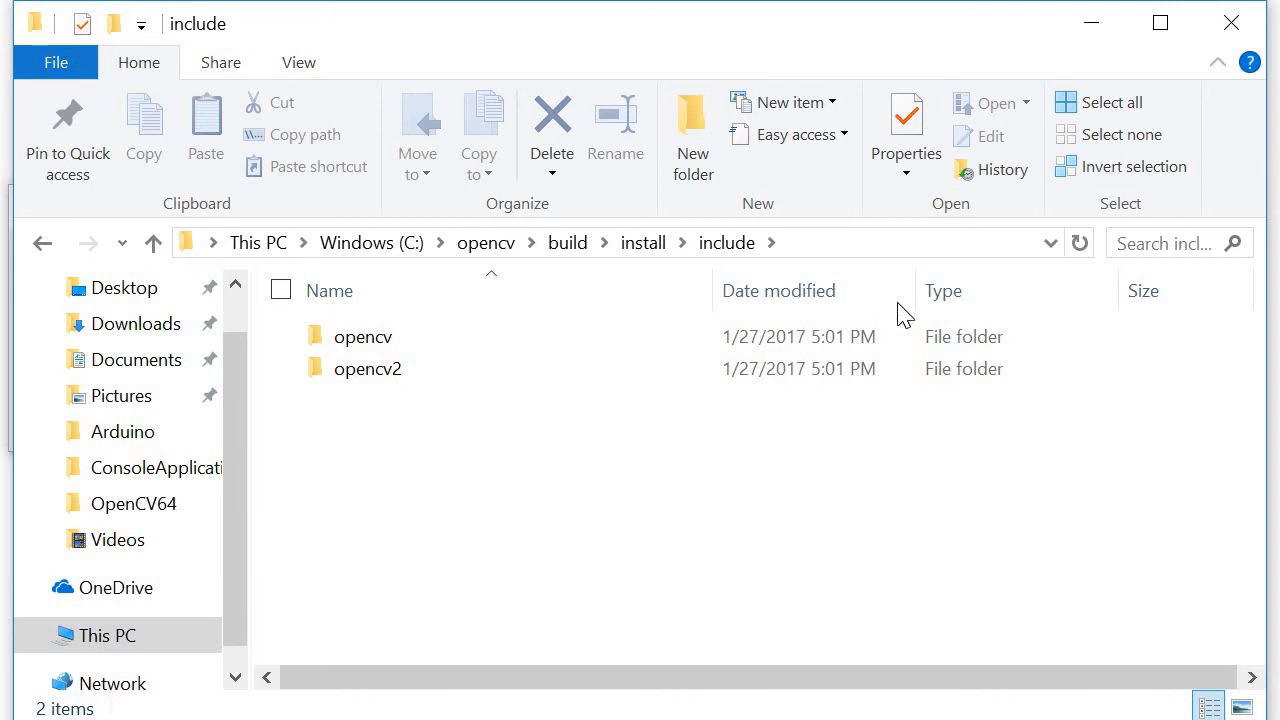
left_click(818, 248)
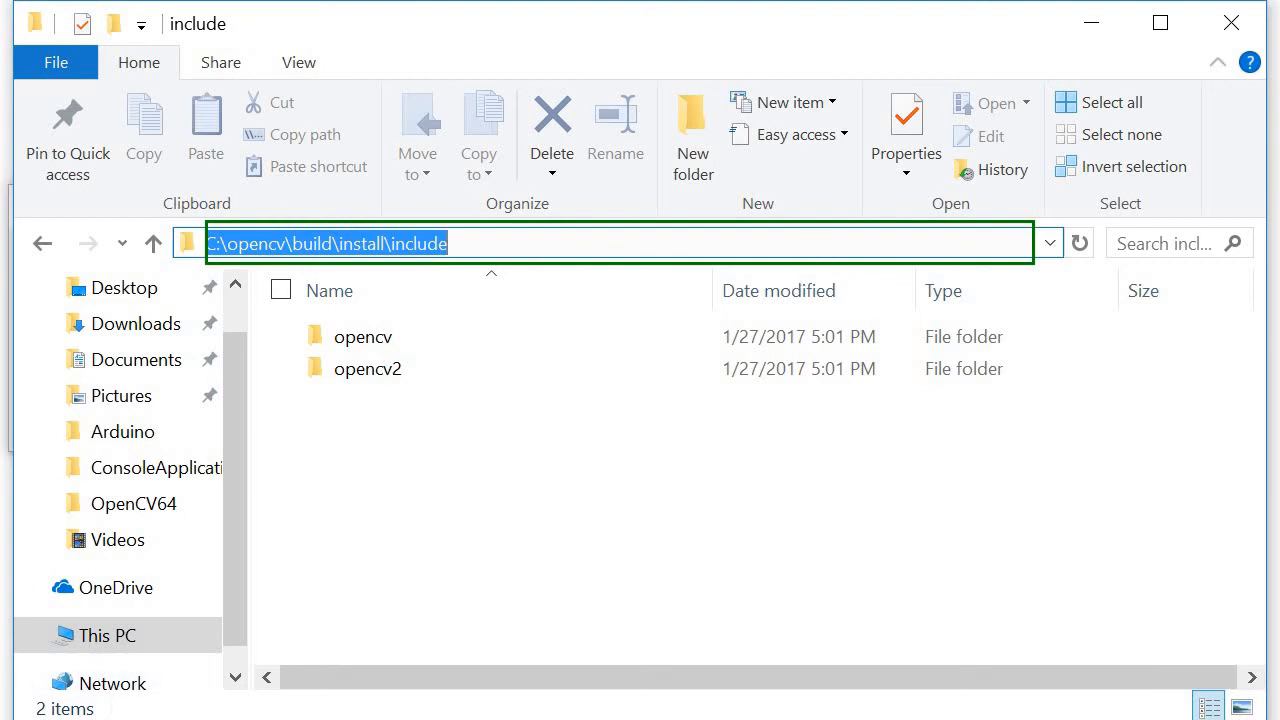
key("alt+Tab")
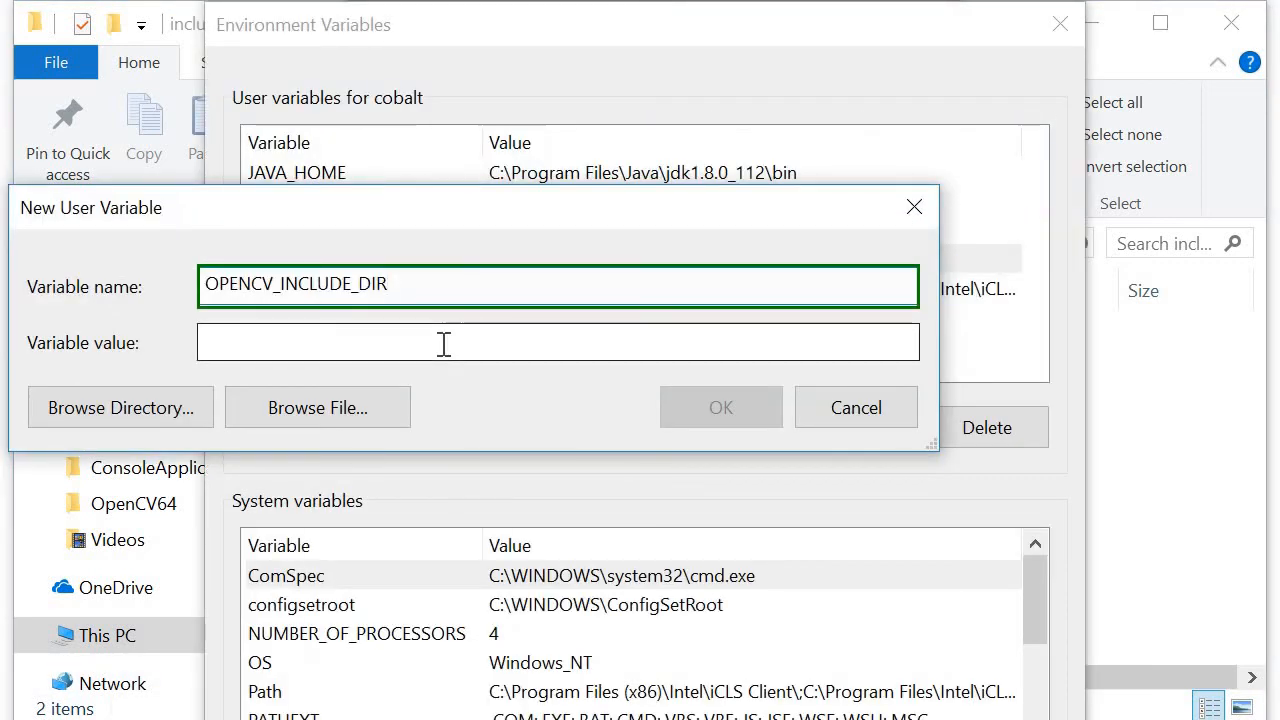
Save OPENCV_INCLUDE_DIR with the pasted value C:\opencv\build\install\include
left_click(444, 344)
type("C:\\opencv\\build\\install\\include")
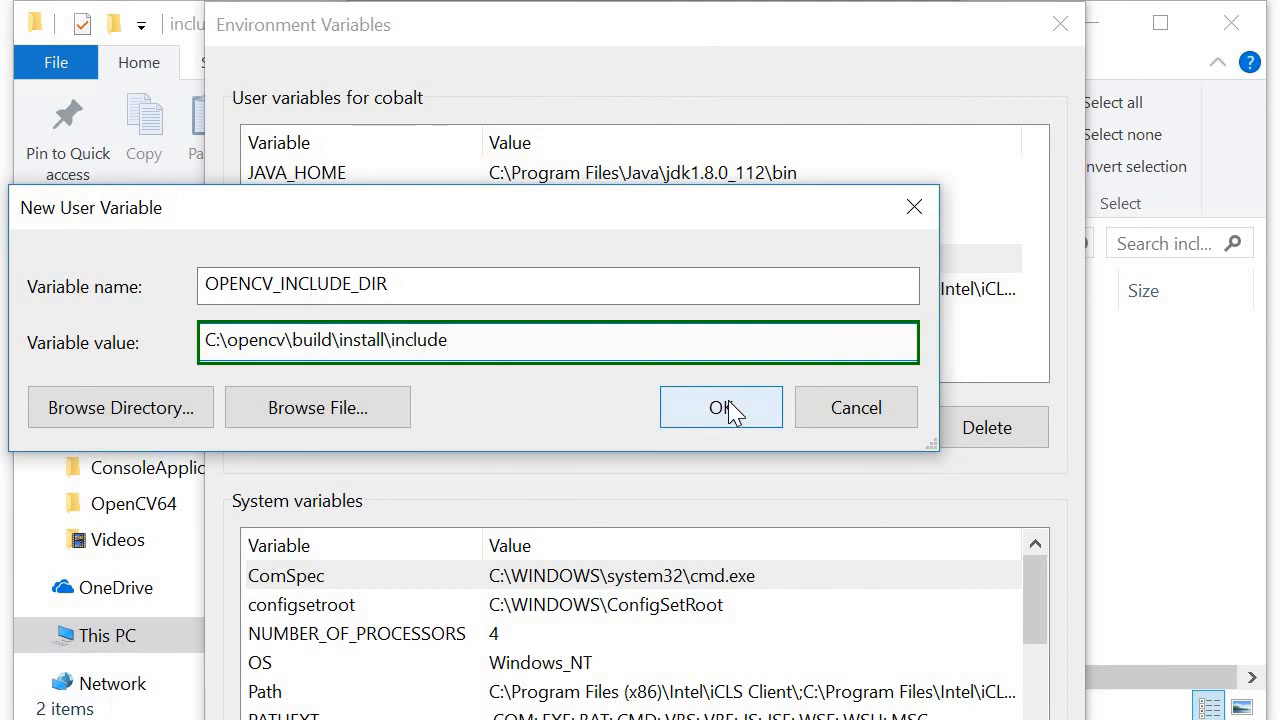
left_click(735, 412)
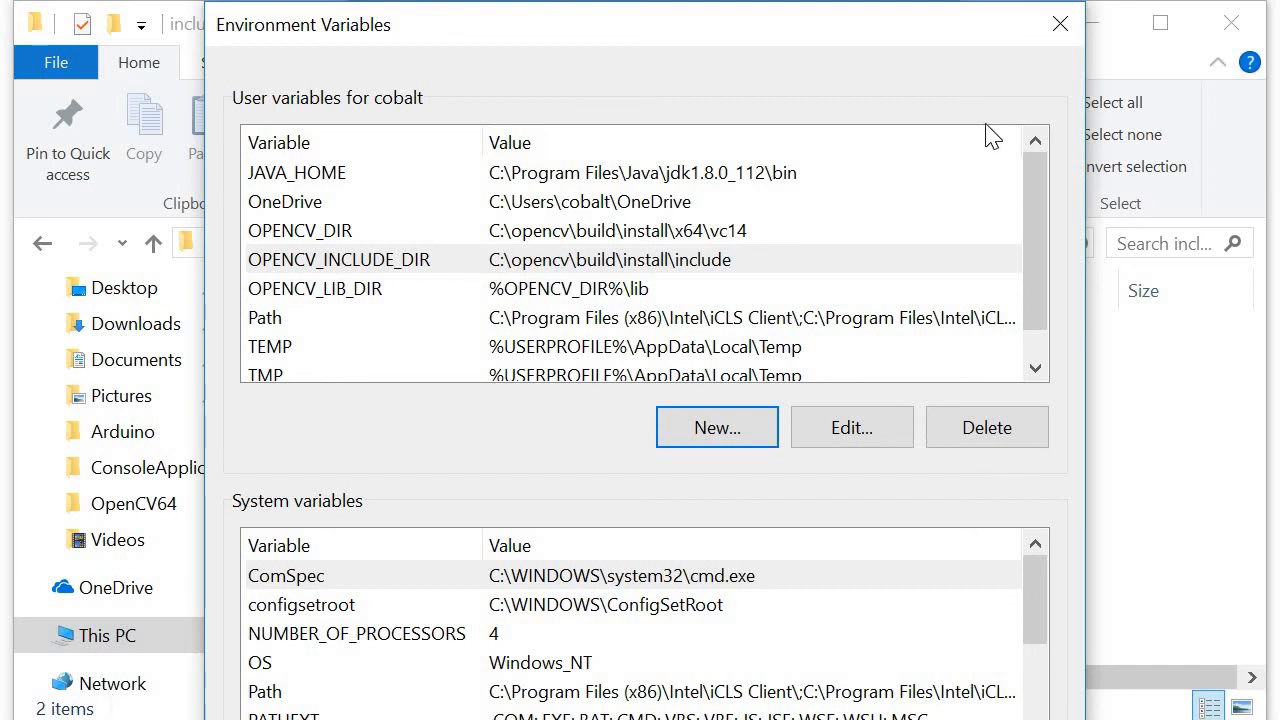
Review the three OPENCV entries, then close Environment Variables and System Properties
left_click(296, 234)
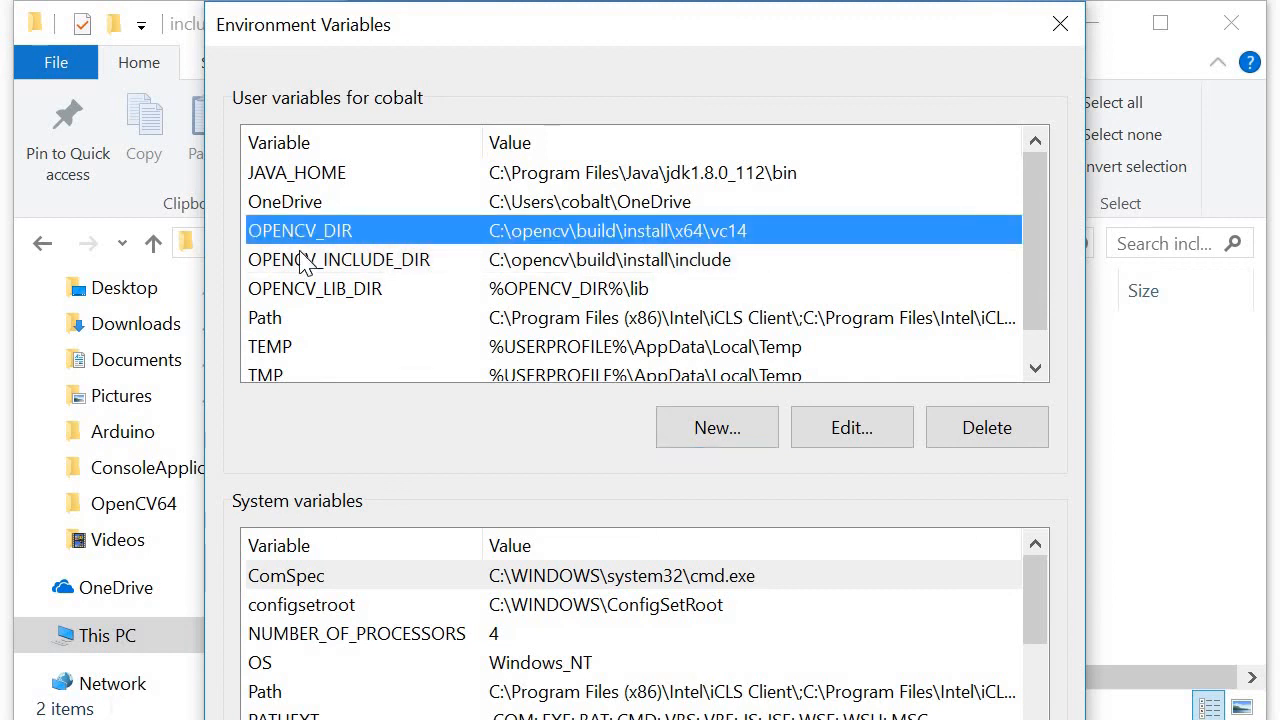
left_click(305, 262)
left_click(312, 290)
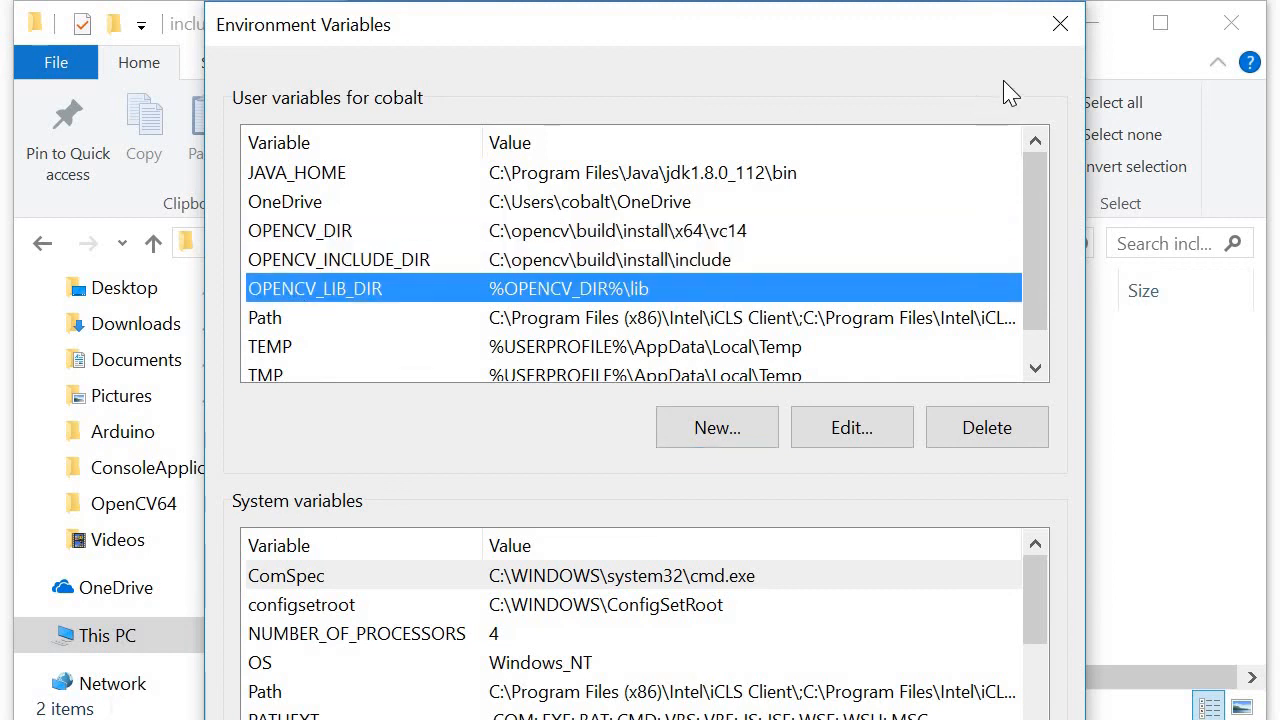
left_click(1060, 24)
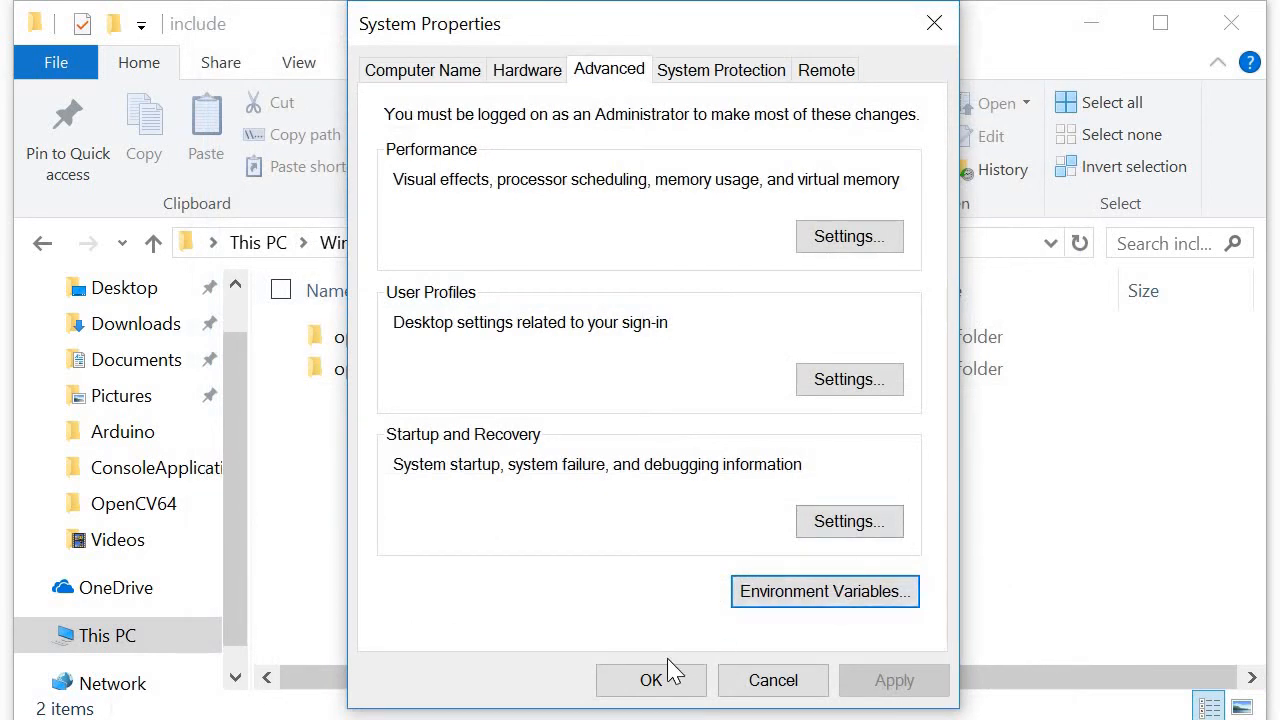
left_click(651, 680)
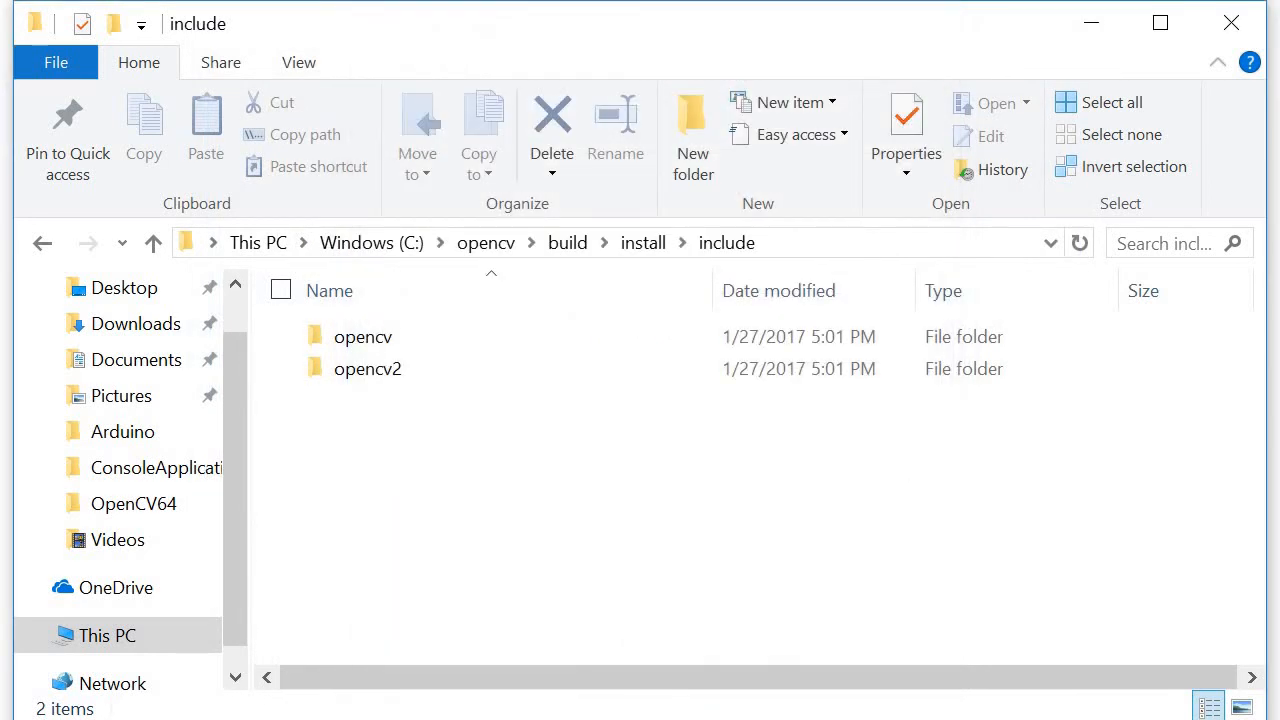